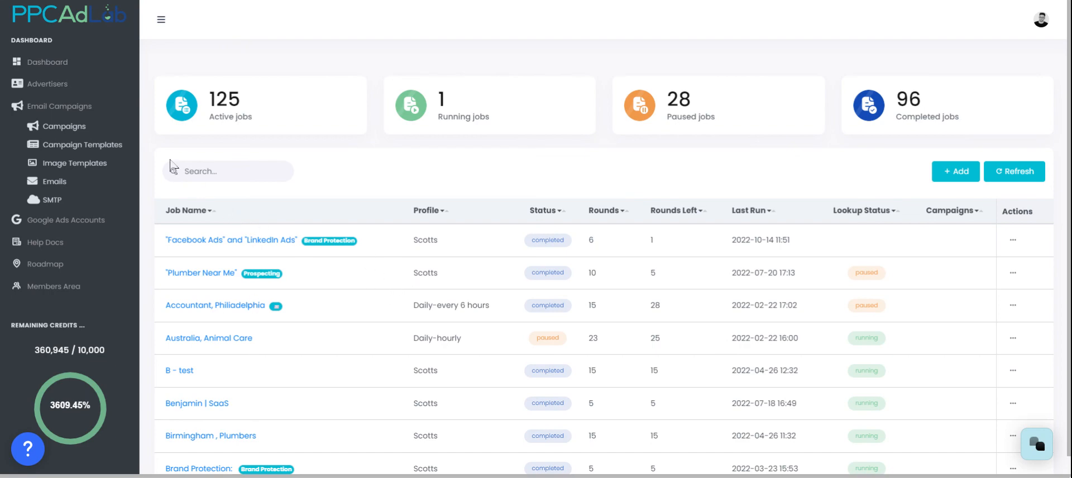
# Create a new email image template named Test One at 1200 by 1200 px from the Image Templates page.
pyautogui.click(78, 174)
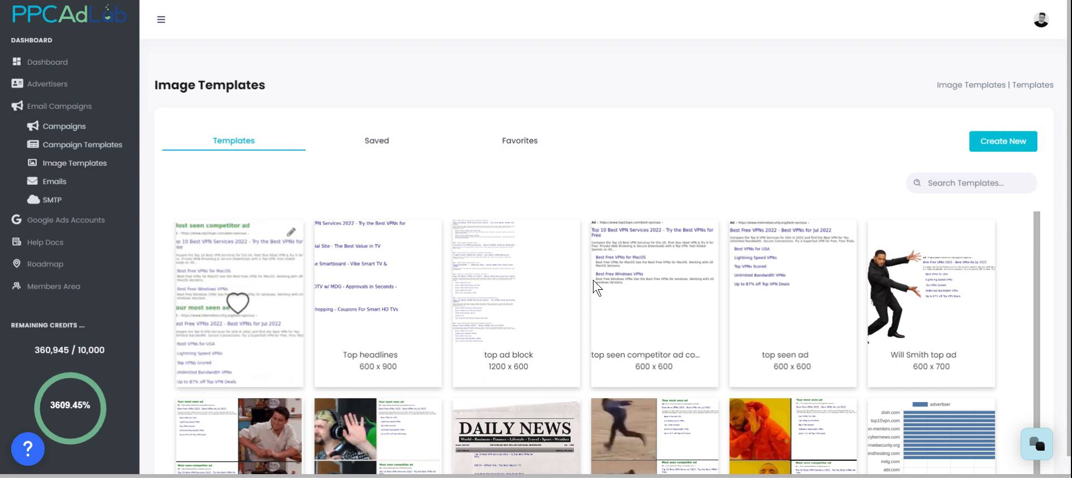
pyautogui.moveTo(253, 313)
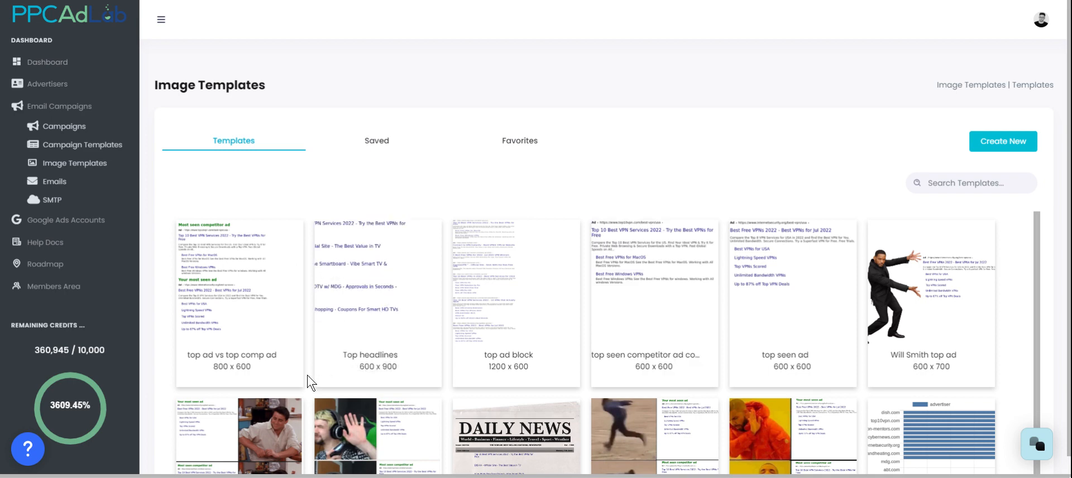
pyautogui.click(981, 149)
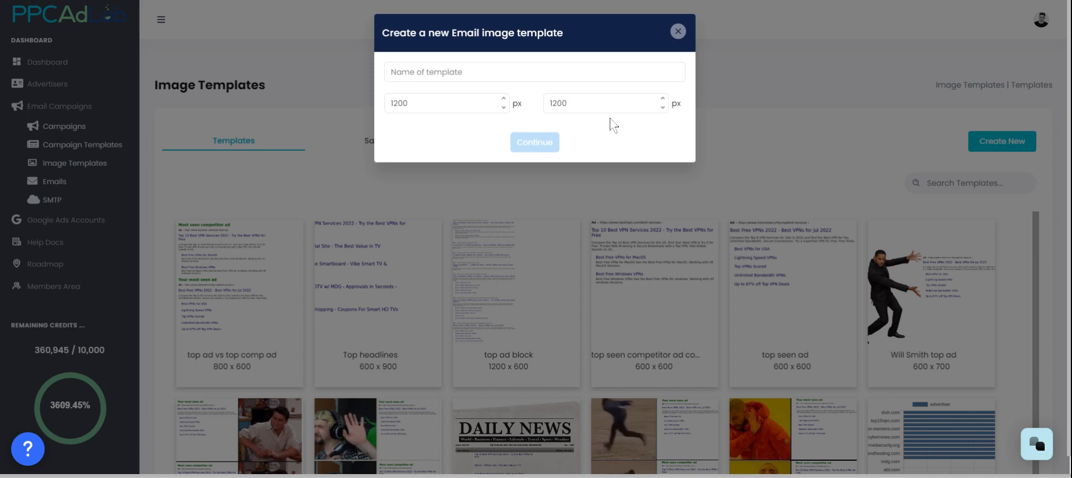
pyautogui.click(482, 71)
pyautogui.write('Test One')
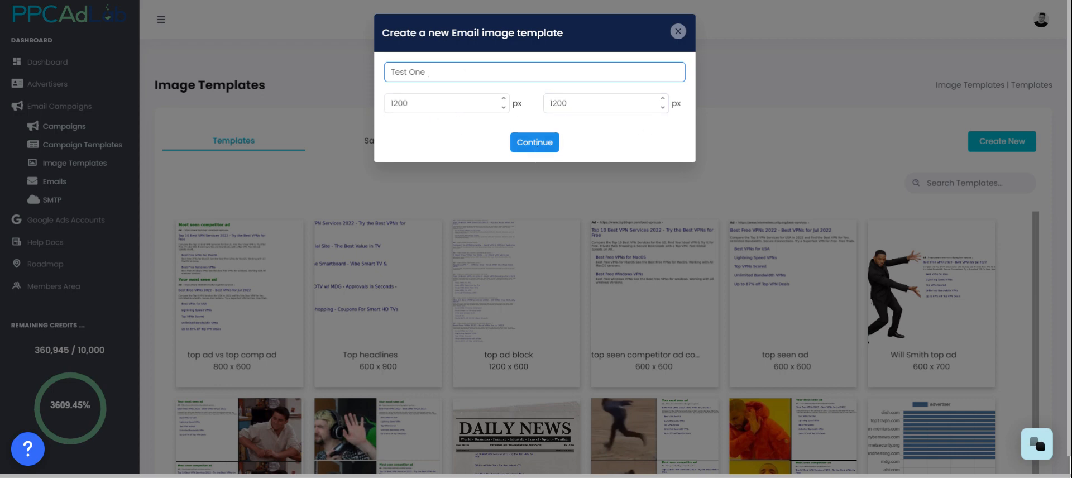
pyautogui.click(537, 149)
pyautogui.scroll(-5, 608, 112)
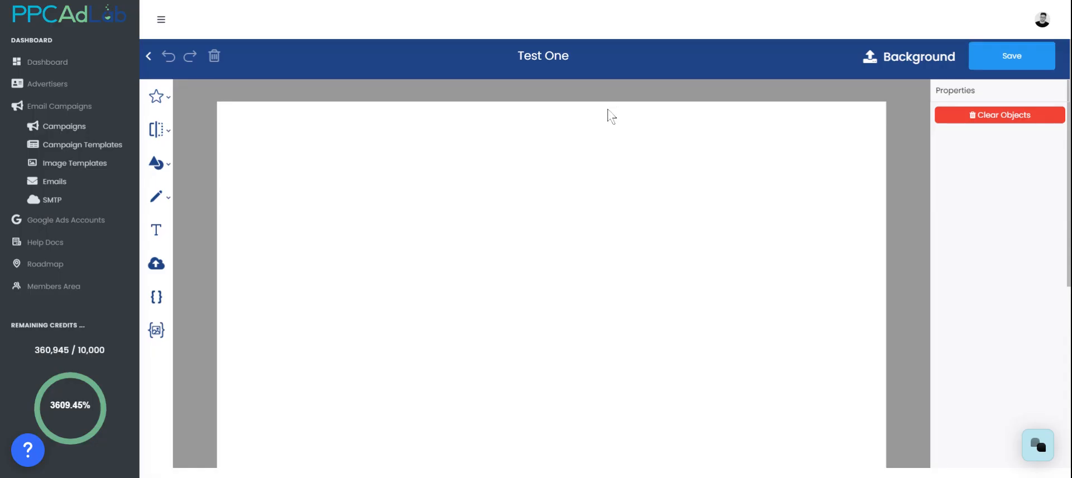
# Undo the addition of the exploding-head emoji background on the Test One canvas.
pyautogui.scroll(5, 575, 164)
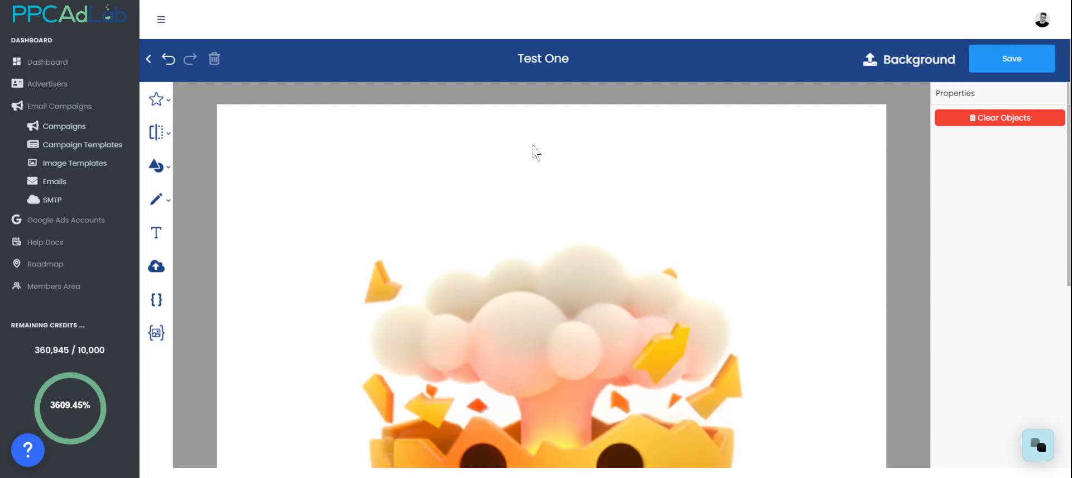
pyautogui.scroll(-6, 559, 268)
pyautogui.scroll(6, 540, 250)
pyautogui.moveTo(571, 259); pyautogui.dragTo(527, 298)
pyautogui.moveTo(669, 313); pyautogui.dragTo(321, 397)
pyautogui.moveTo(471, 235); pyautogui.dragTo(587, 351)
pyautogui.moveTo(372, 231); pyautogui.dragTo(800, 391)
pyautogui.scroll(-3, 419, 394)
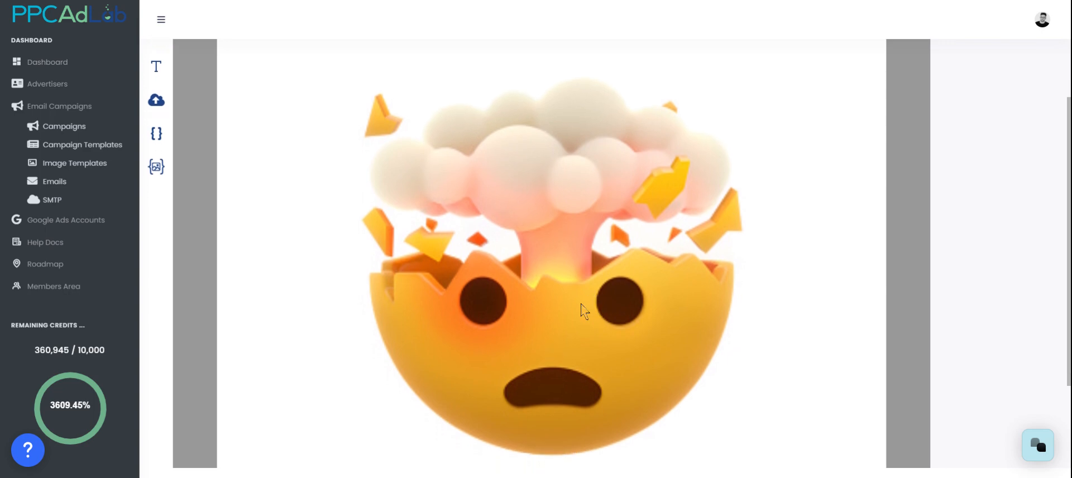
pyautogui.scroll(3, 550, 259)
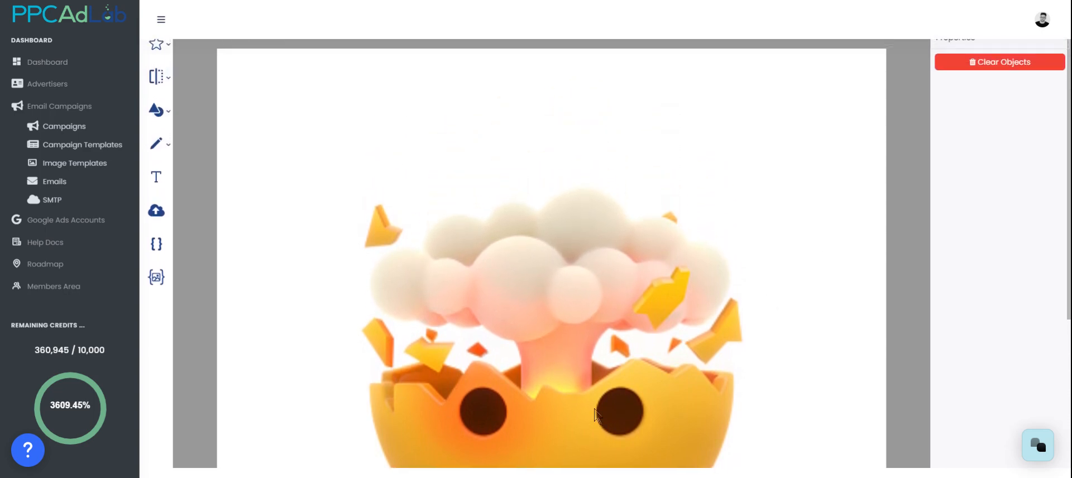
pyautogui.scroll(2, 538, 297)
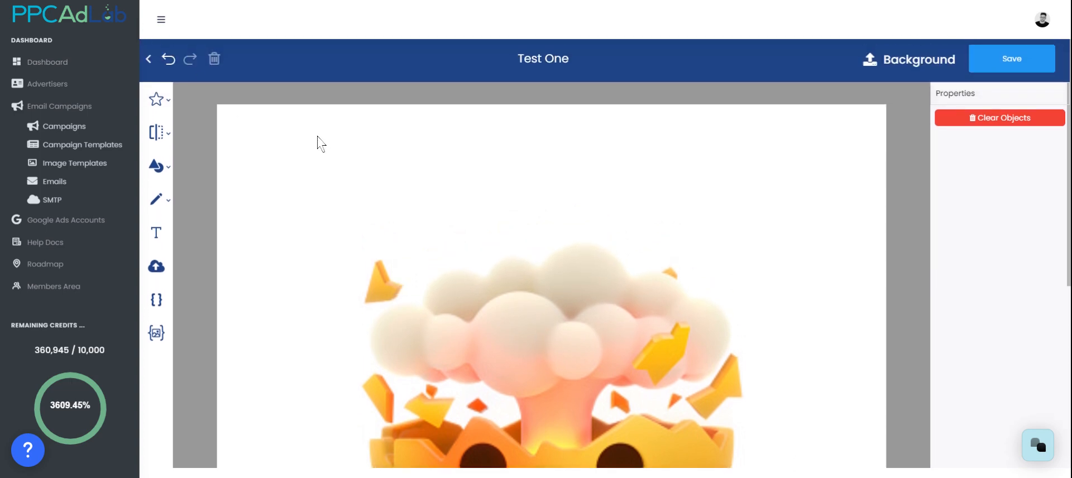
pyautogui.click(167, 66)
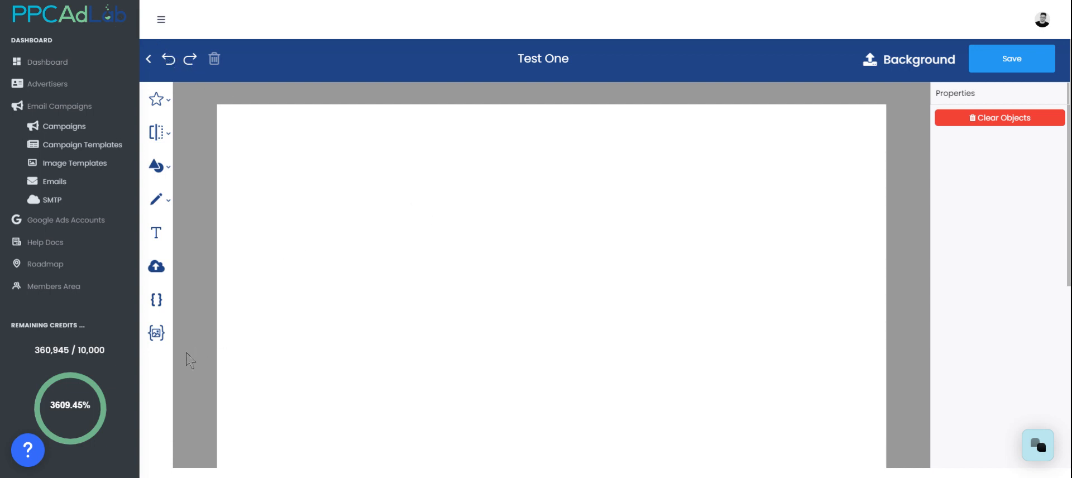
# Add the Arrow-1, Arrow-2 and Arrow-3 shapes and line them up in a row near the canvas's upper edge.
pyautogui.moveTo(152, 184)
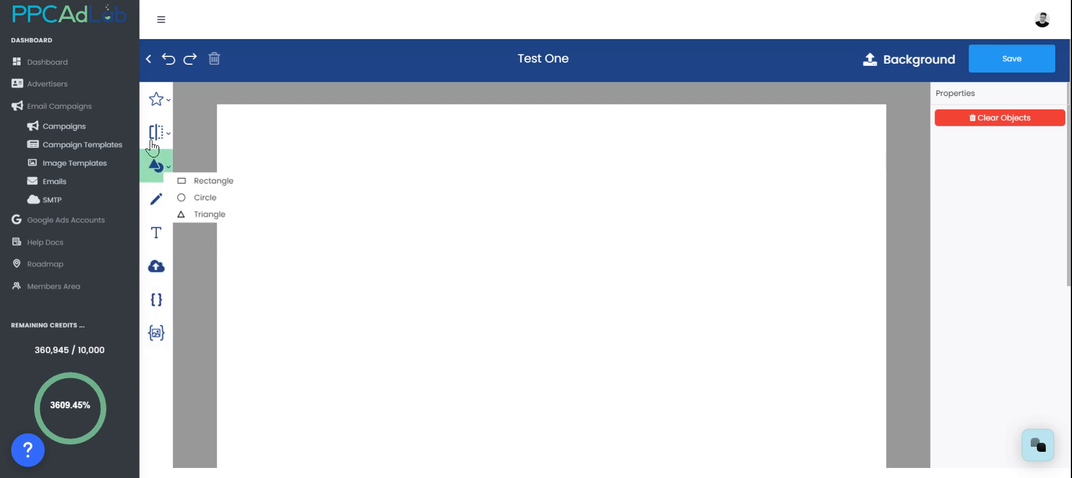
pyautogui.moveTo(156, 112)
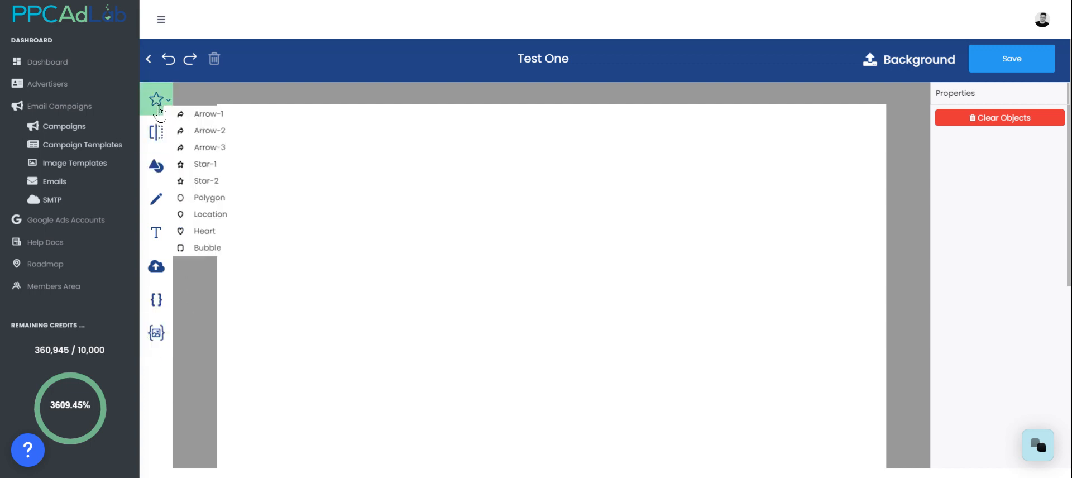
pyautogui.click(203, 116)
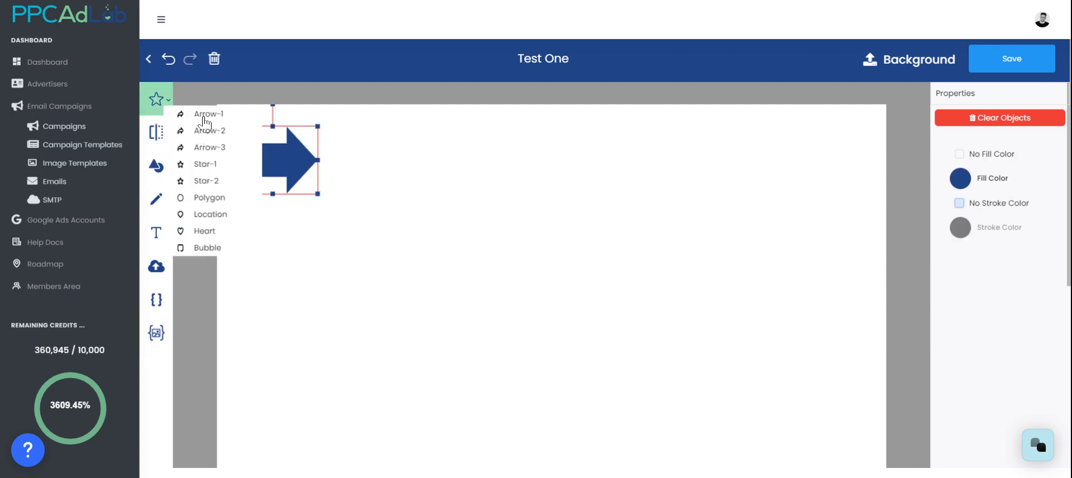
pyautogui.click(220, 148)
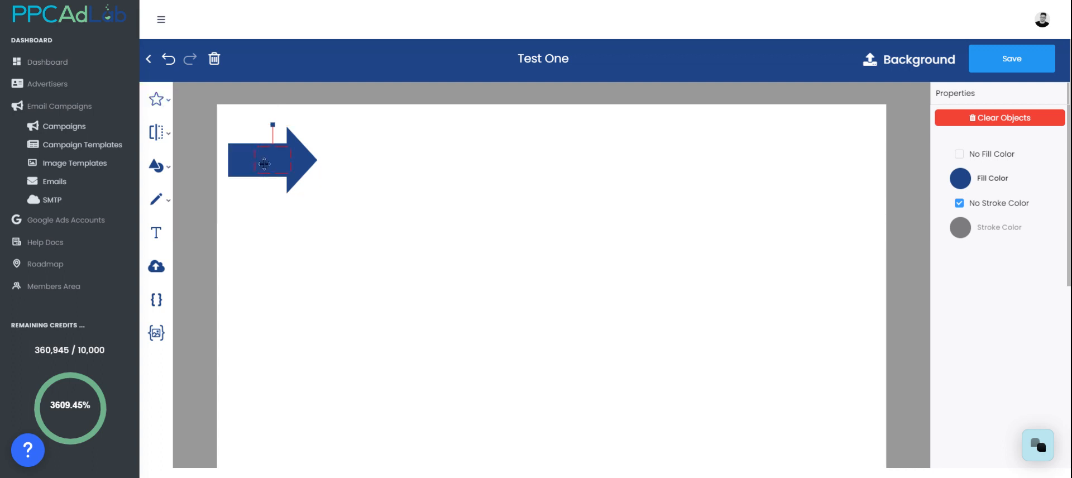
pyautogui.moveTo(264, 163); pyautogui.dragTo(404, 210)
pyautogui.moveTo(158, 100)
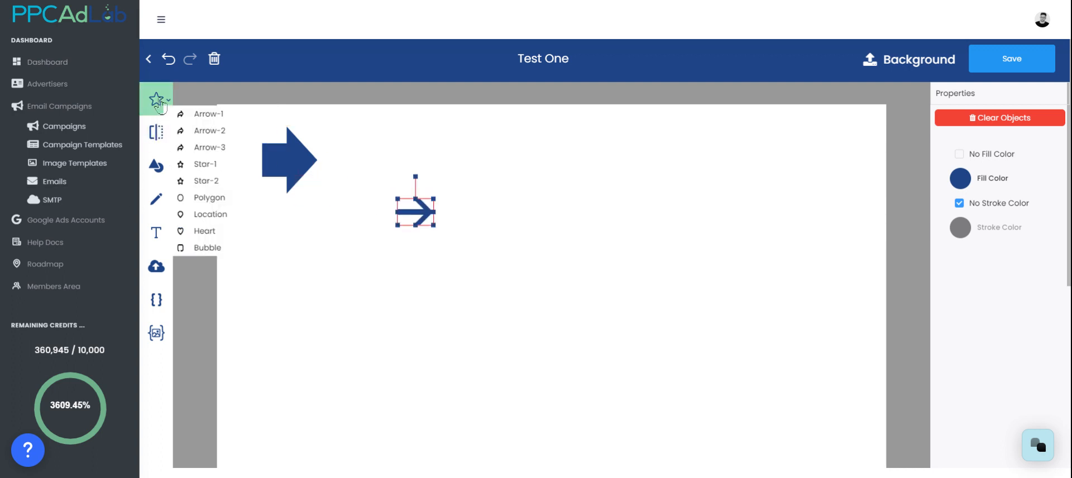
pyautogui.click(207, 157)
pyautogui.moveTo(283, 160); pyautogui.dragTo(487, 158)
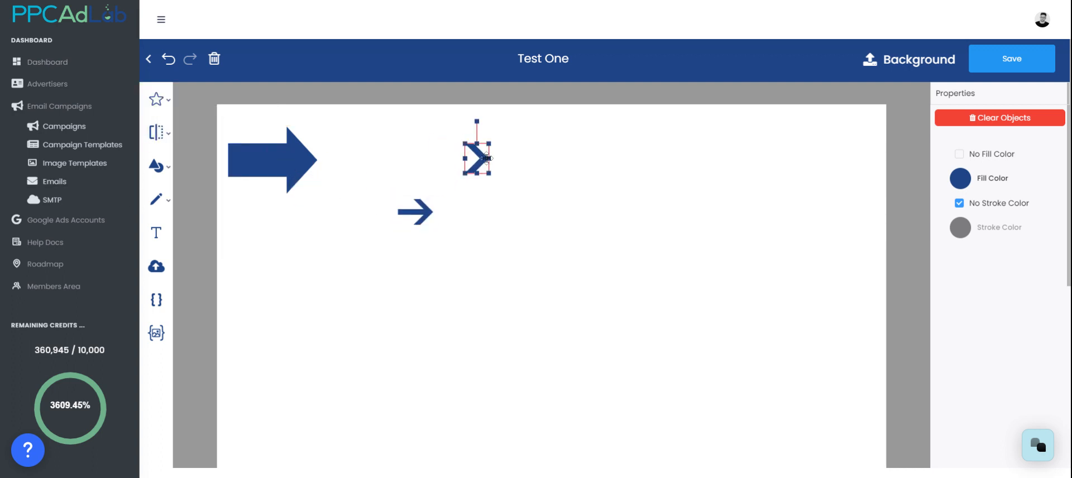
pyautogui.moveTo(424, 203); pyautogui.dragTo(382, 134)
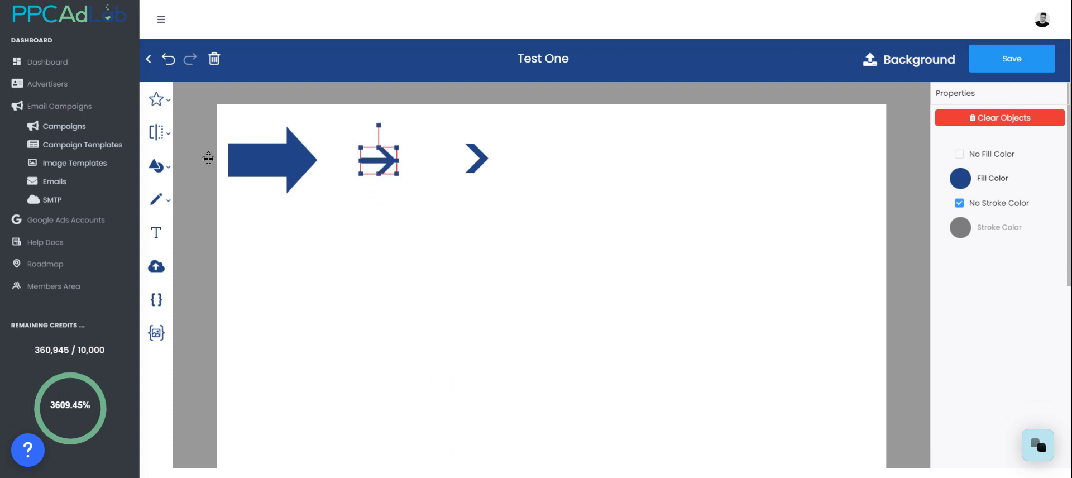
# Add the Star-1 and Star-2 shapes side by side in a row beneath the arrows.
pyautogui.moveTo(157, 100)
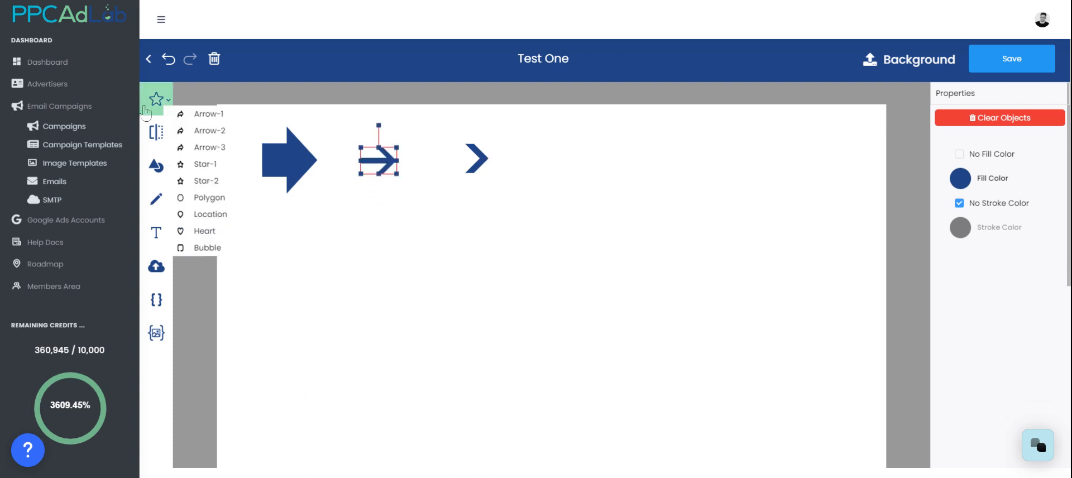
pyautogui.click(206, 179)
pyautogui.moveTo(283, 169); pyautogui.dragTo(279, 248)
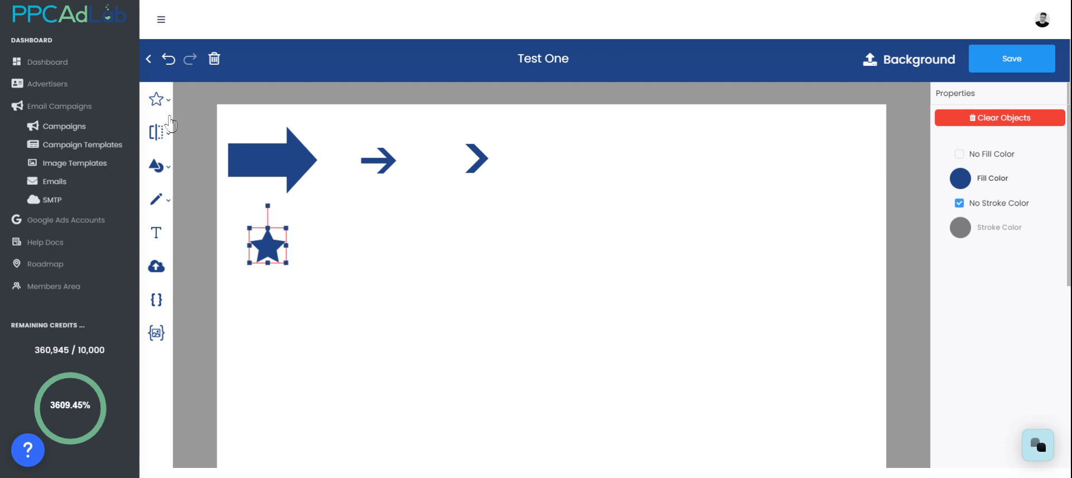
pyautogui.moveTo(162, 103)
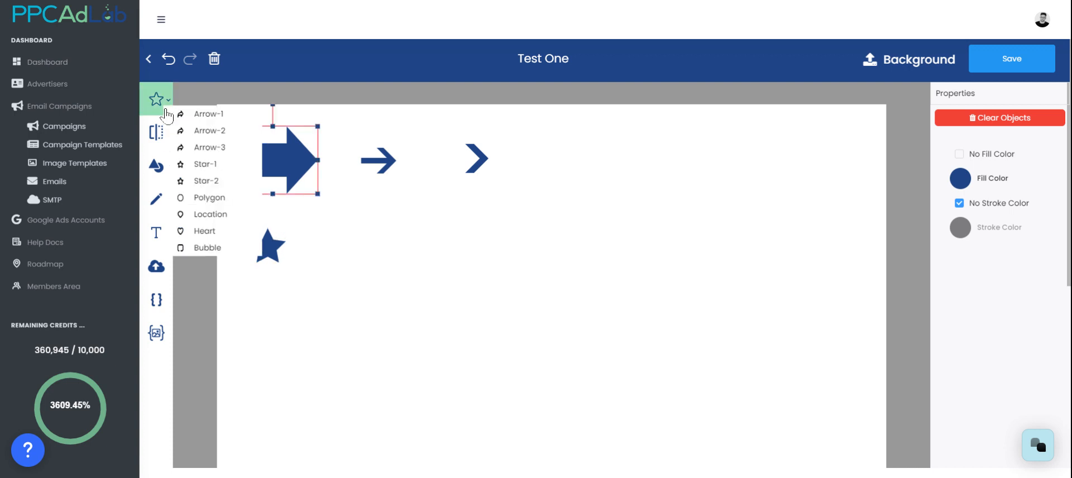
pyautogui.click(206, 181)
pyautogui.moveTo(268, 155); pyautogui.dragTo(347, 237)
# Add a Polygon shape below the five-pointed star and a Location shape below the polygon.
pyautogui.moveTo(158, 101)
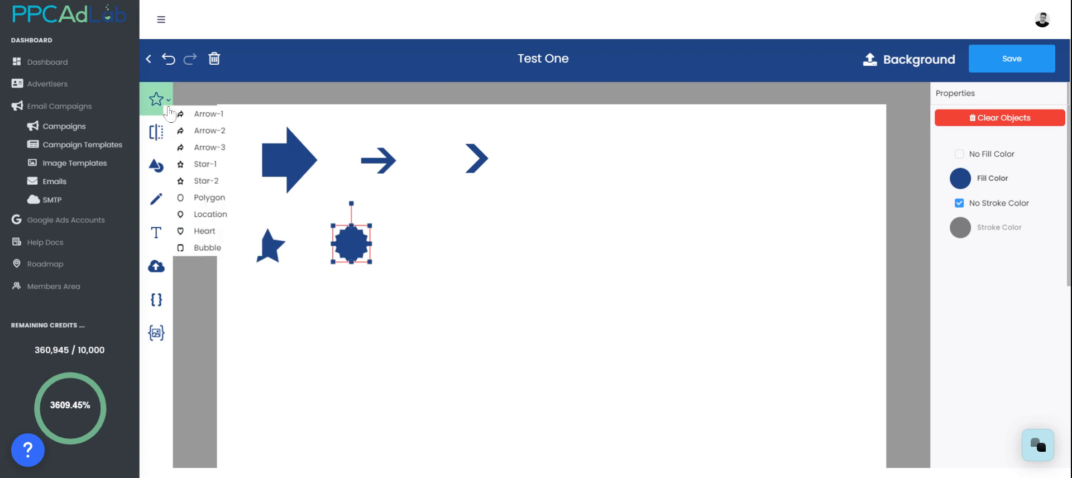
pyautogui.click(201, 200)
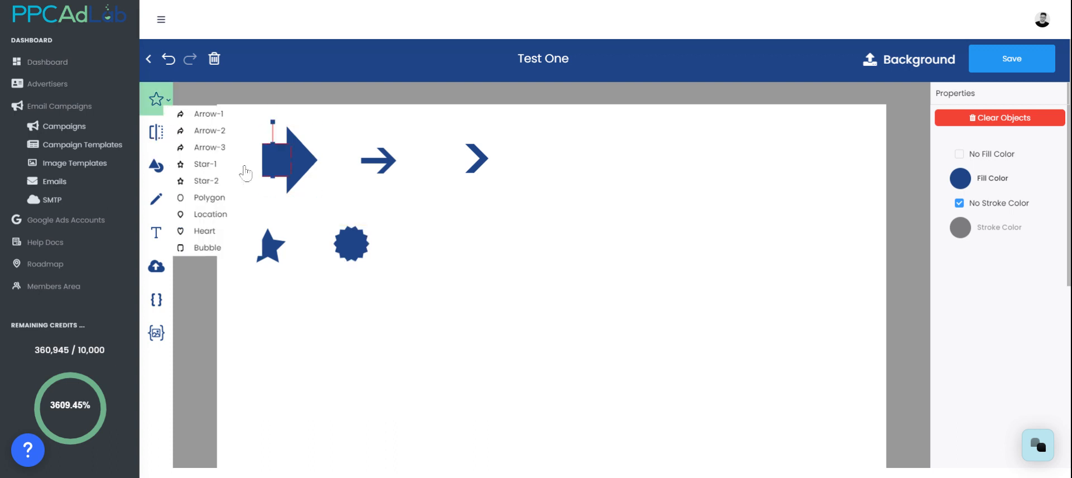
pyautogui.moveTo(272, 158); pyautogui.dragTo(267, 317)
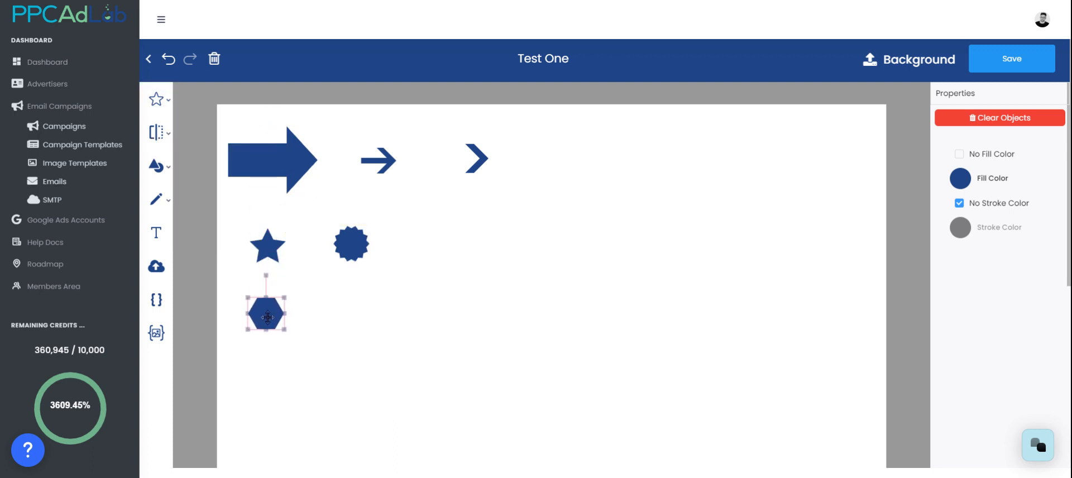
pyautogui.moveTo(157, 100)
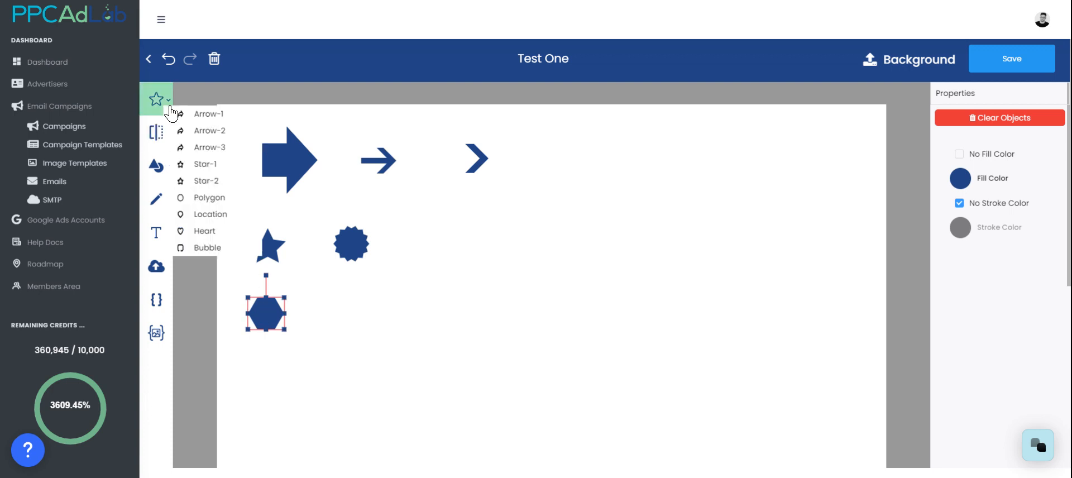
pyautogui.click(209, 215)
pyautogui.moveTo(270, 156); pyautogui.dragTo(268, 374)
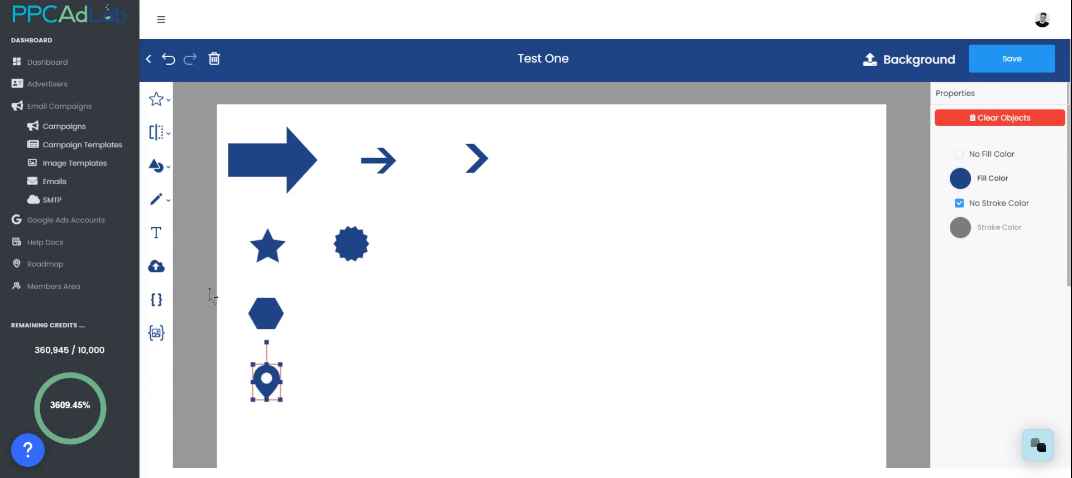
# Add a Heart shape beside the polygon, below the Star-2 badge.
pyautogui.moveTo(163, 109)
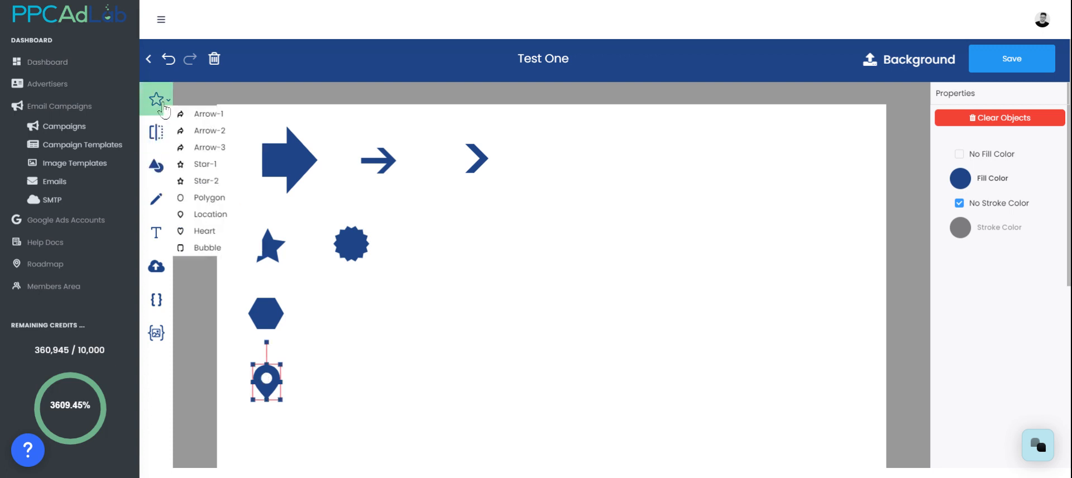
pyautogui.click(207, 231)
pyautogui.moveTo(275, 163); pyautogui.dragTo(359, 312)
# Add a Bubble shape, enlarge it and place it in the empty area beside the heart.
pyautogui.click(158, 100)
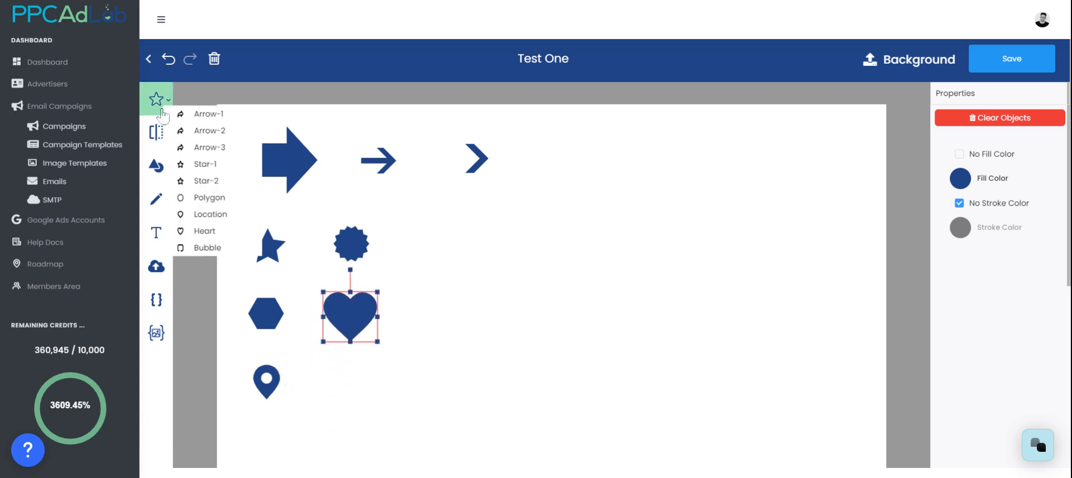
pyautogui.click(209, 249)
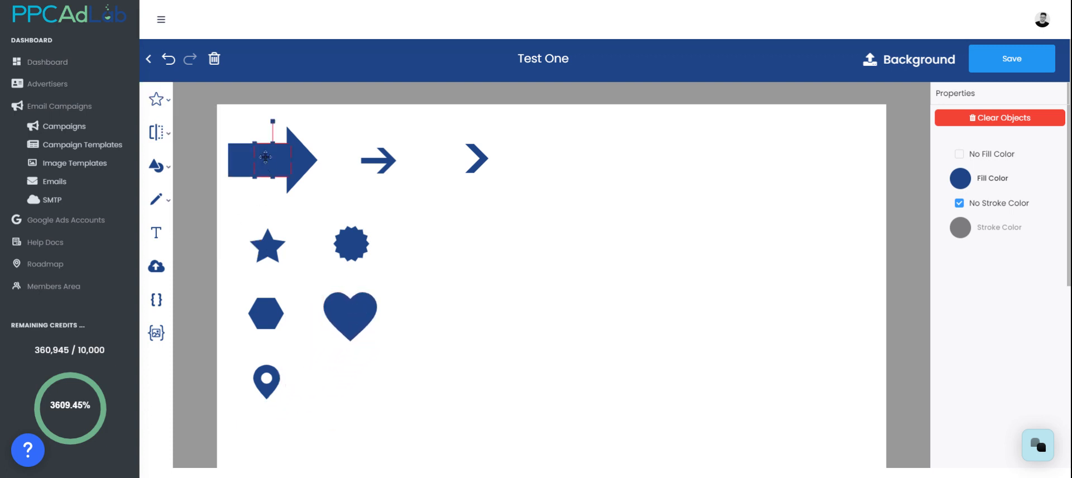
pyautogui.moveTo(268, 154); pyautogui.dragTo(780, 354)
pyautogui.moveTo(651, 325); pyautogui.dragTo(579, 315)
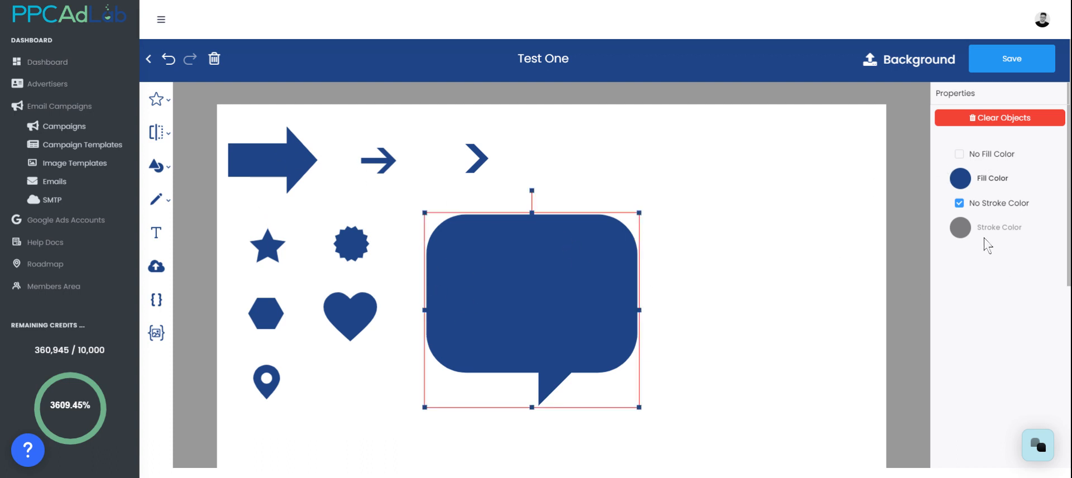
# Give the bubble no fill colour, enable its stroke colour and set the stroke width to 3.
pyautogui.click(965, 183)
pyautogui.click(974, 157)
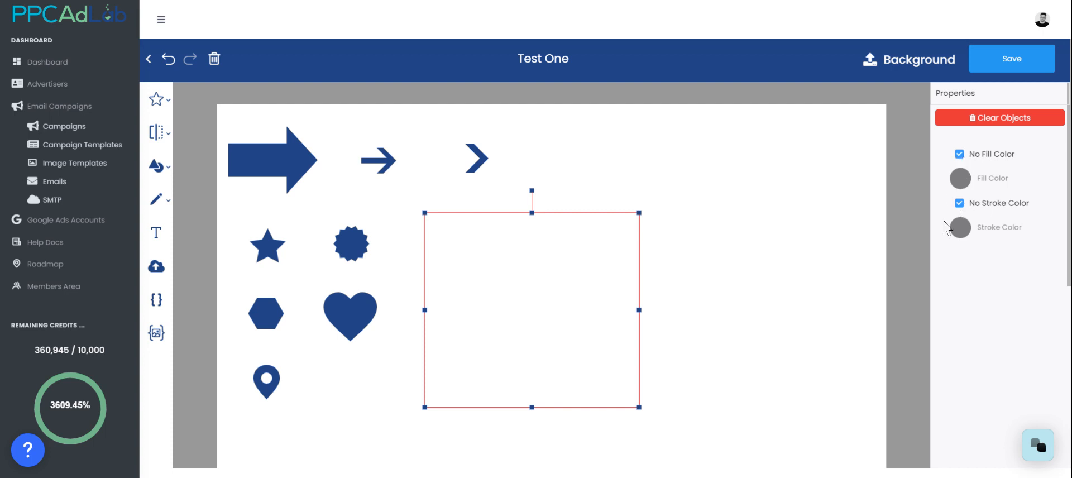
pyautogui.click(959, 204)
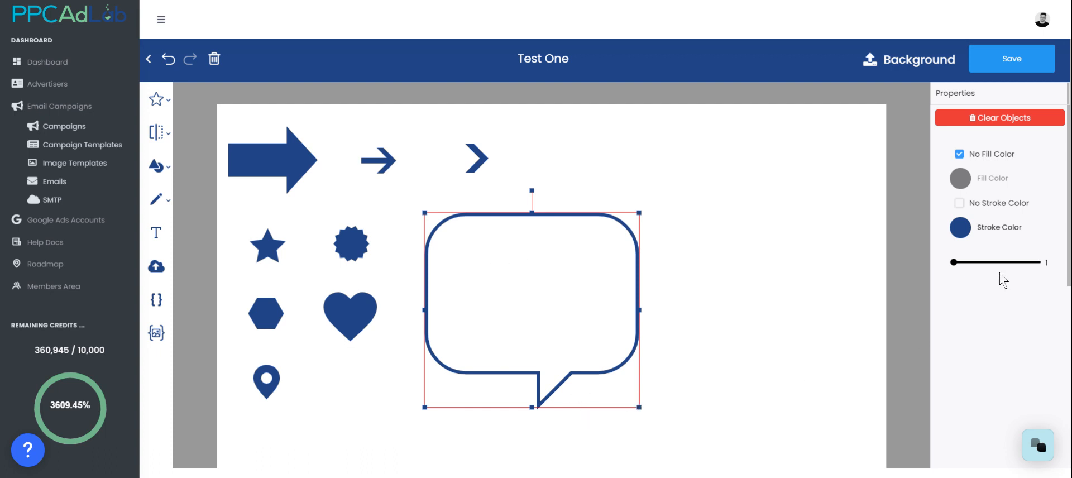
pyautogui.moveTo(955, 265)
pyautogui.mouseDown()
pyautogui.moveTo(1015, 268)
pyautogui.moveTo(960, 268)
pyautogui.mouseUp()
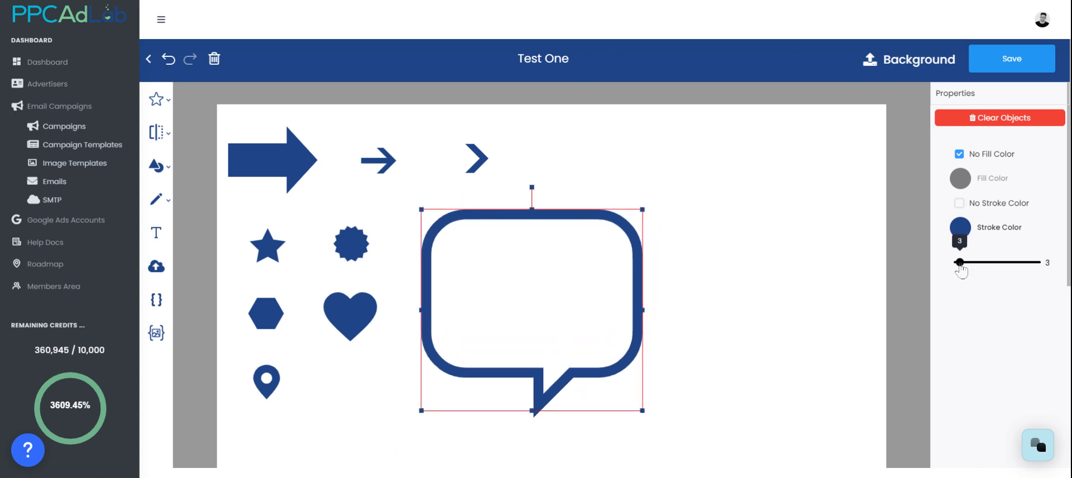
# Shift the outlined bubble slightly away from the heart and scale it up.
pyautogui.moveTo(531, 301); pyautogui.dragTo(551, 303)
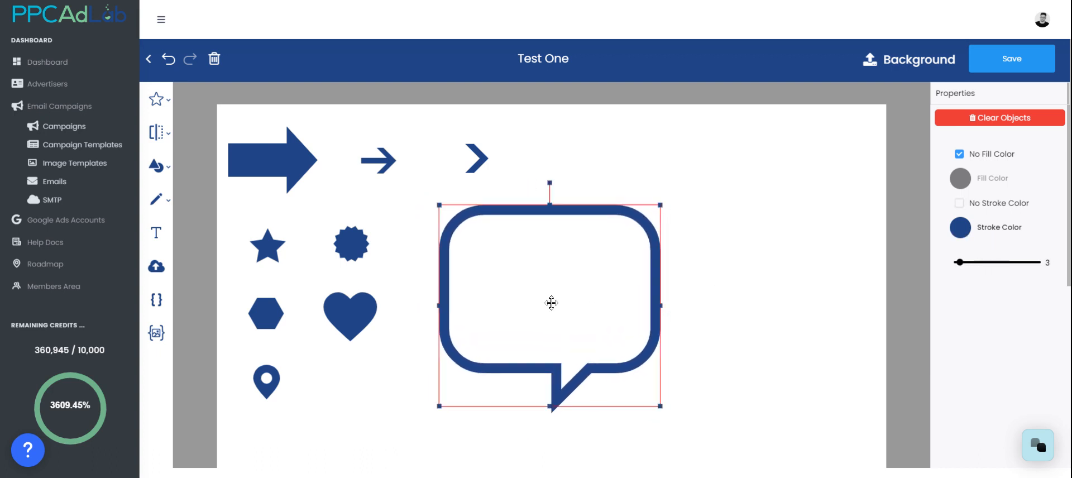
pyautogui.moveTo(660, 406); pyautogui.dragTo(780, 413)
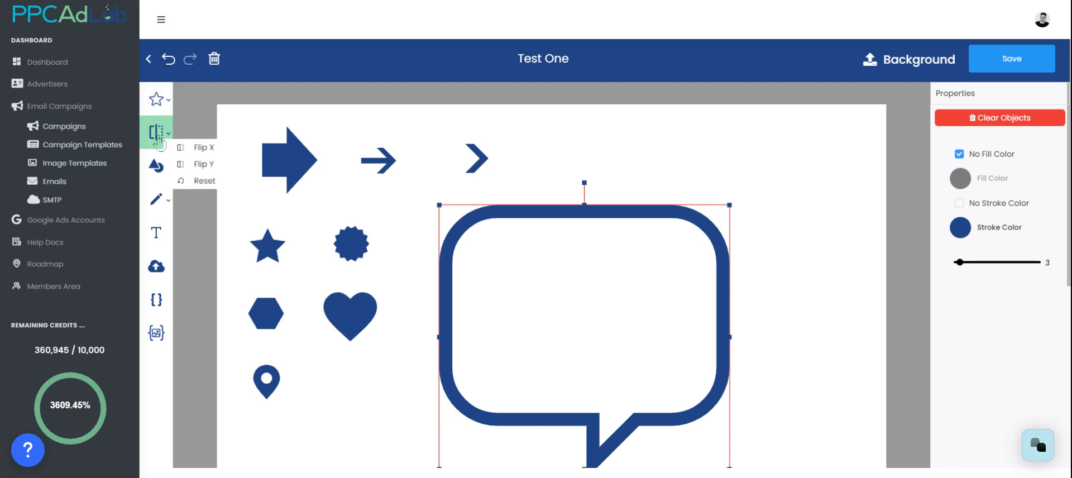
# Mirror the whole canvas design horizontally with Flip X.
pyautogui.moveTo(163, 180)
pyautogui.moveTo(159, 134)
pyautogui.click(181, 148)
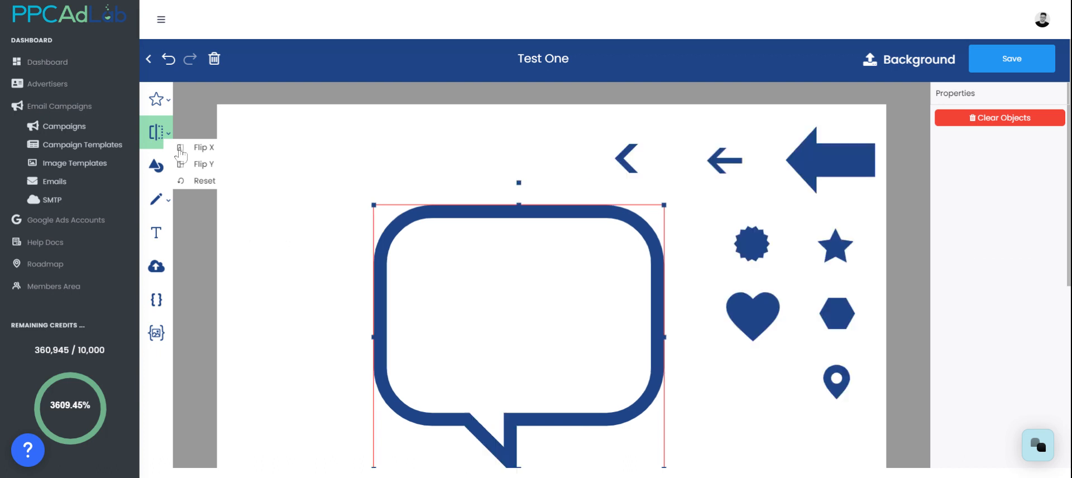
# Flip the whole canvas design vertically and back with Flip Y, and reverse the horizontal mirroring with Flip X.
pyautogui.click(191, 164)
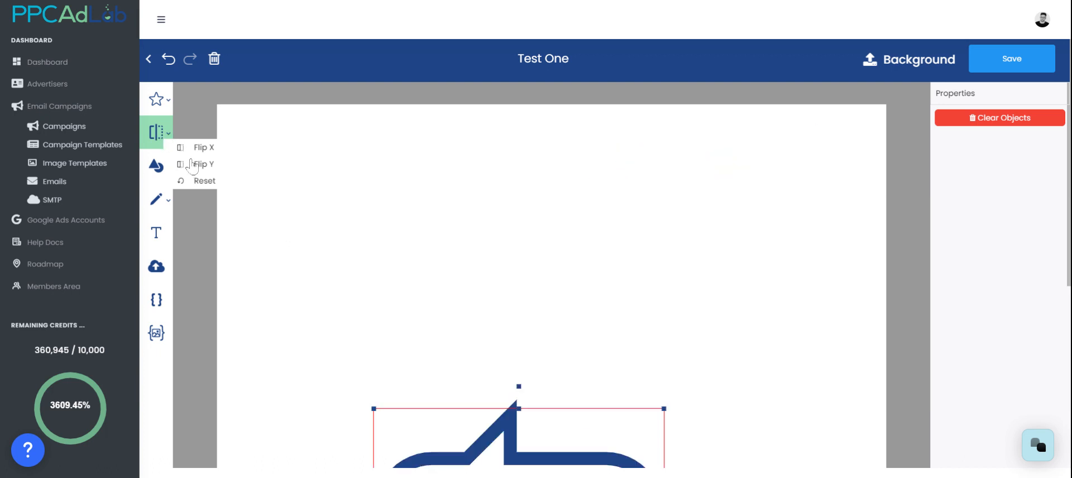
pyautogui.click(195, 165)
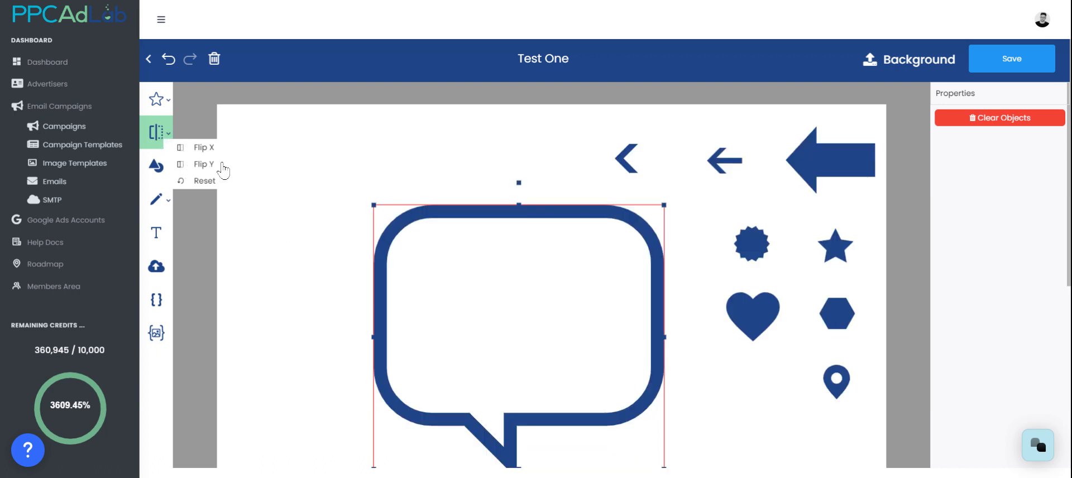
pyautogui.click(194, 149)
pyautogui.click(695, 167)
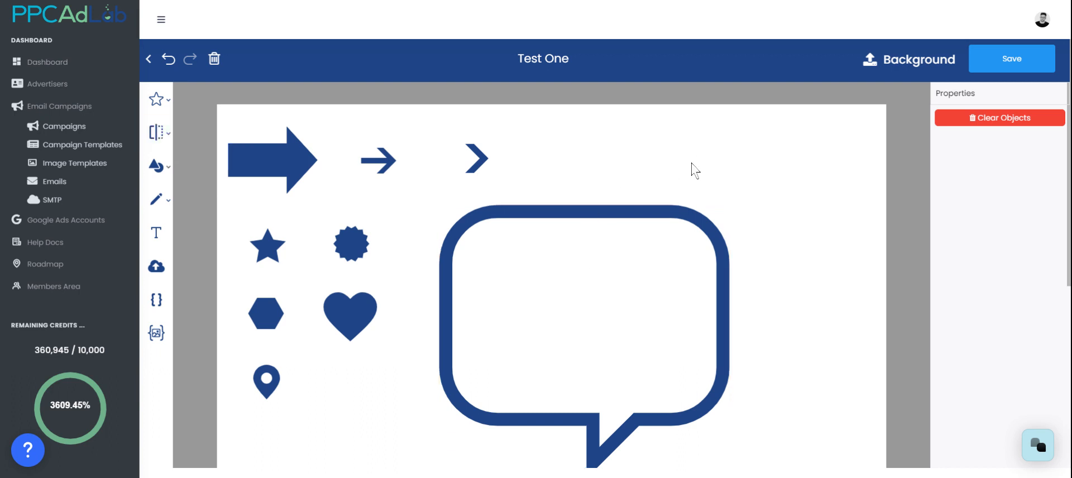
# Shift the outlined bubble slightly up toward the heart and place a new rectangle in the space above it.
pyautogui.moveTo(488, 261); pyautogui.dragTo(466, 247)
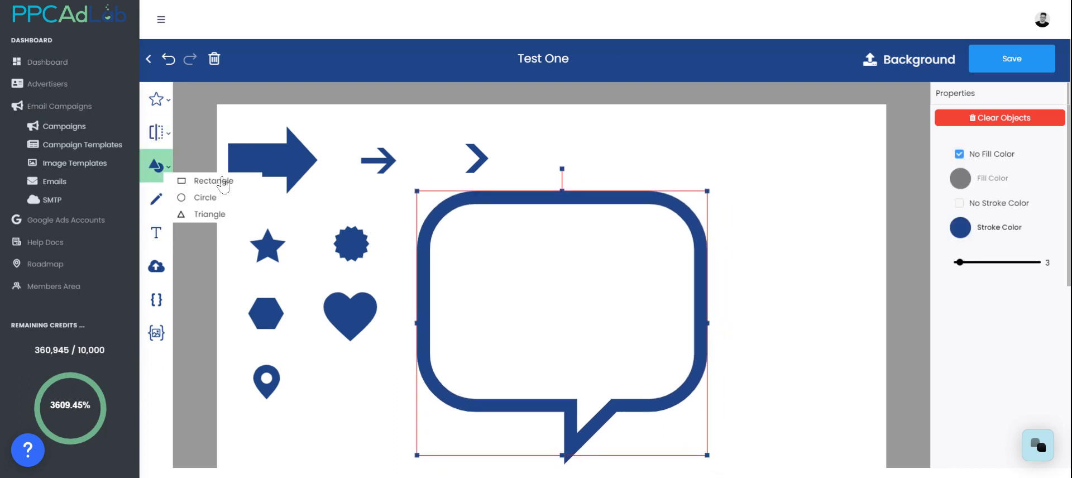
pyautogui.click(223, 181)
pyautogui.moveTo(283, 171); pyautogui.dragTo(613, 163)
# Add a circle and place it in the empty upper area on the far side of the rectangle.
pyautogui.moveTo(150, 166)
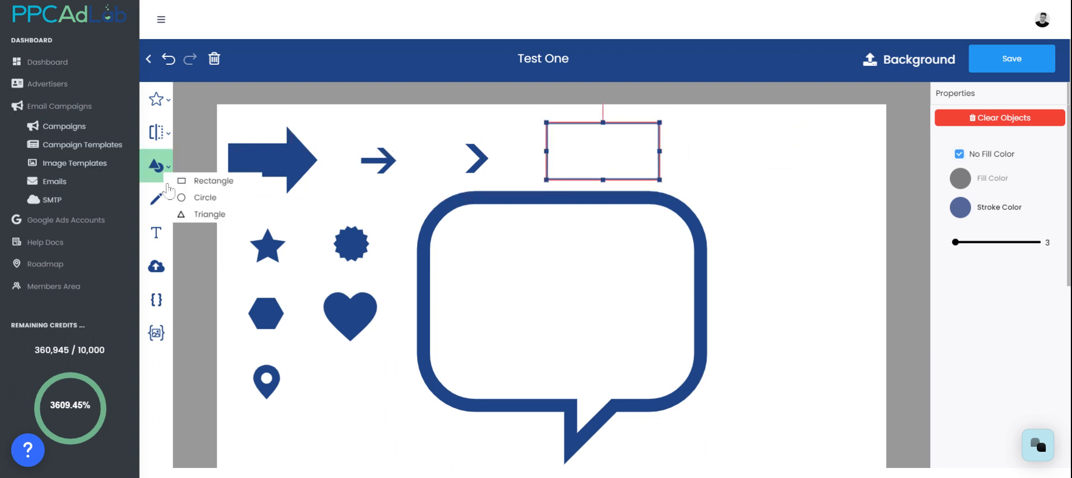
pyautogui.click(187, 196)
pyautogui.moveTo(550, 402); pyautogui.dragTo(805, 154)
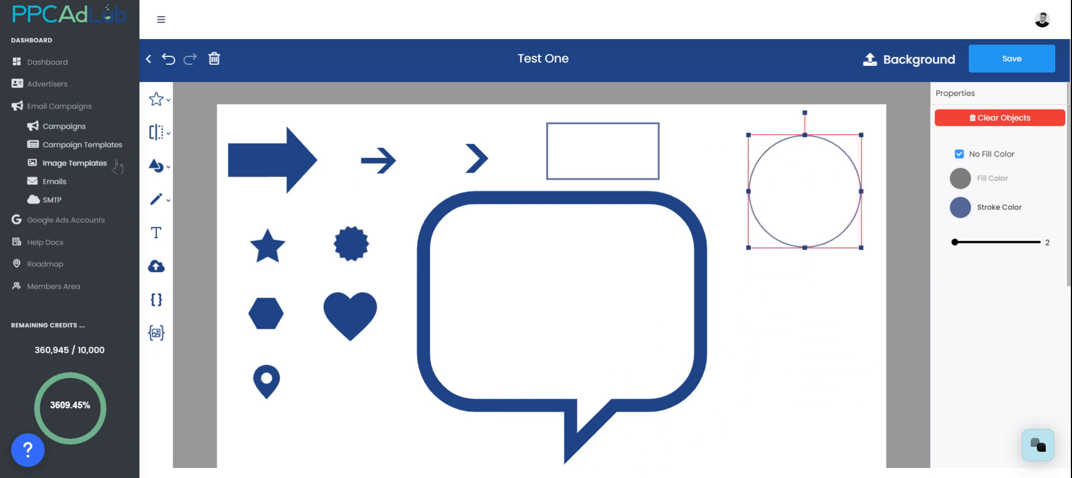
# Add a triangle, place it below the circle and set its stroke width to 28.
pyautogui.moveTo(157, 166)
pyautogui.click(199, 215)
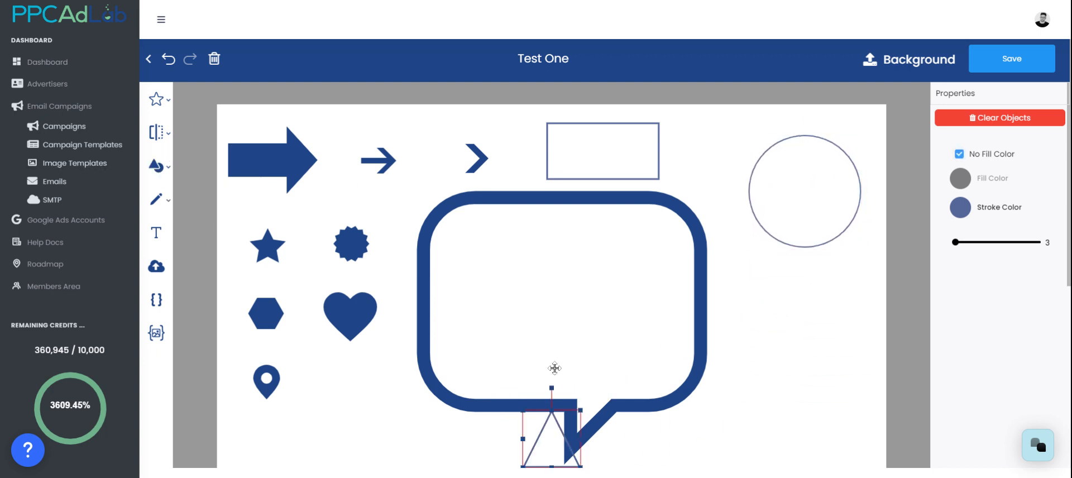
pyautogui.moveTo(539, 454); pyautogui.dragTo(781, 347)
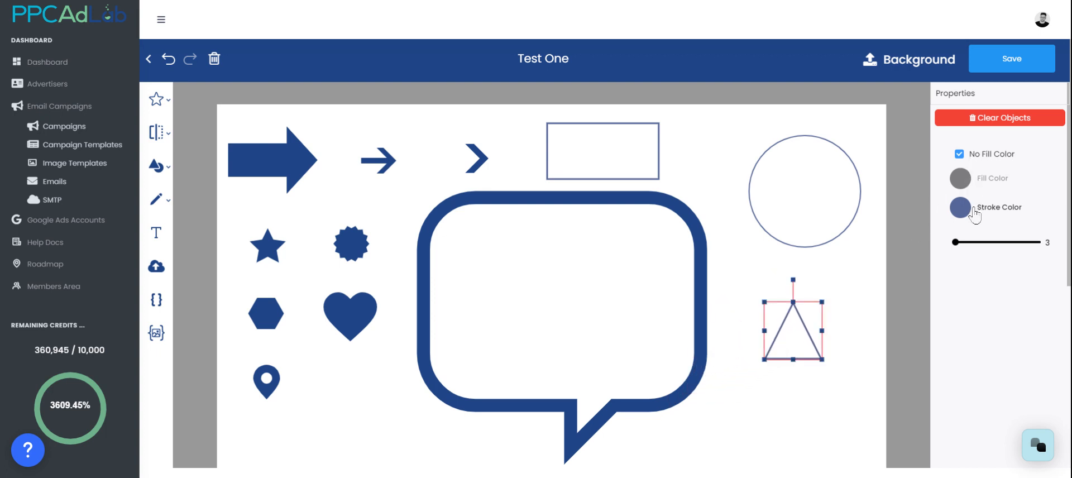
pyautogui.moveTo(956, 242)
pyautogui.mouseDown()
pyautogui.moveTo(1020, 242)
pyautogui.moveTo(977, 242)
pyautogui.mouseUp()
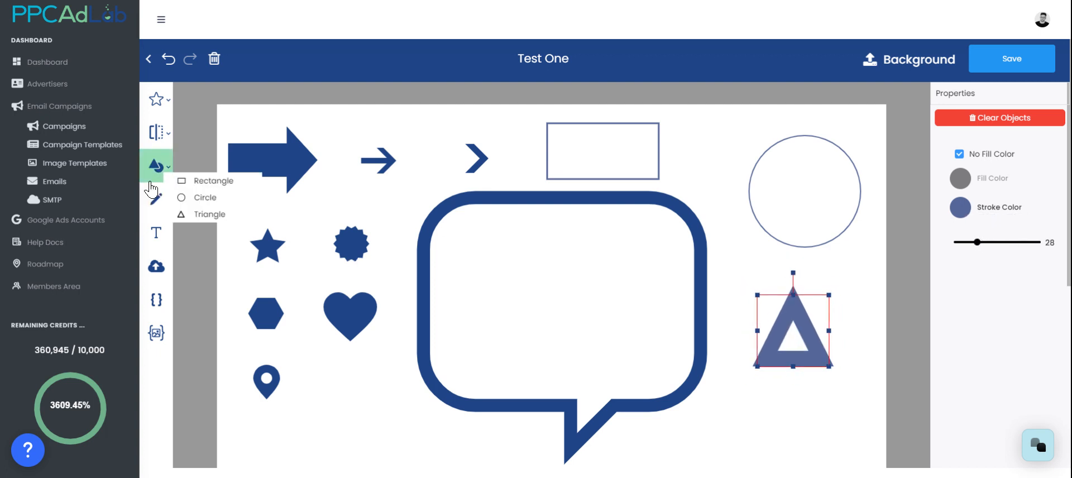
# Draw a black freehand squiggle below the heart with the Free draw line.
pyautogui.moveTo(170, 212)
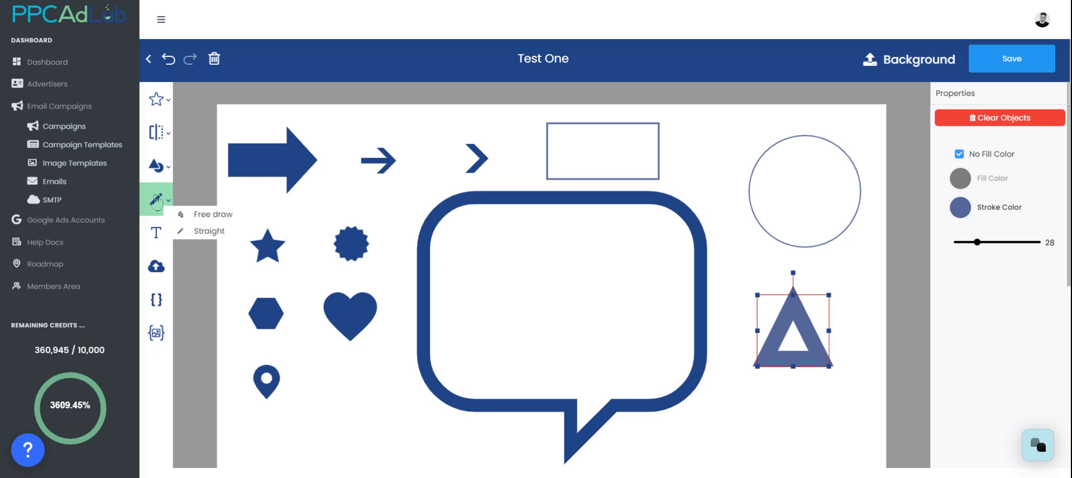
pyautogui.click(195, 219)
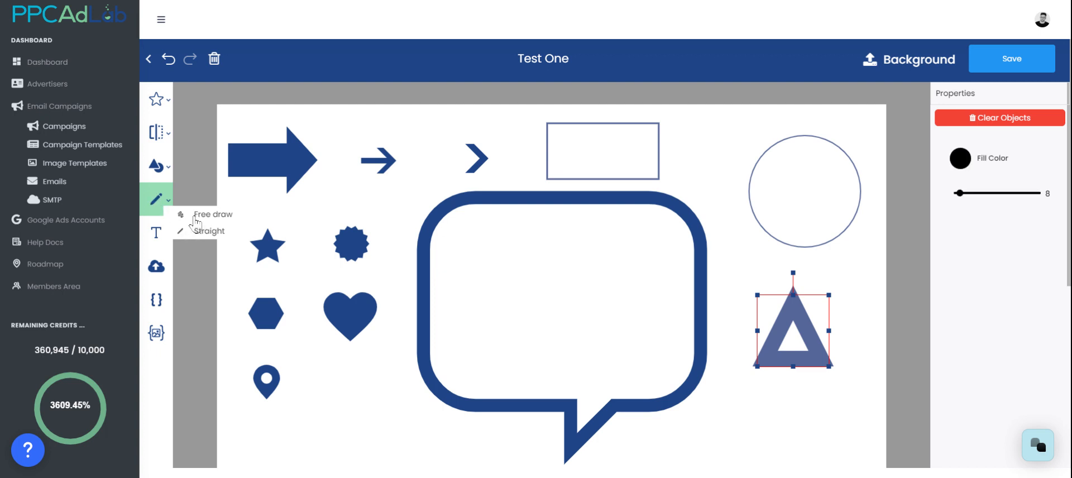
pyautogui.moveTo(354, 406)
pyautogui.mouseDown()
pyautogui.moveTo(337, 404)
pyautogui.moveTo(365, 428)
pyautogui.moveTo(332, 440)
pyautogui.moveTo(329, 412)
pyautogui.mouseUp()
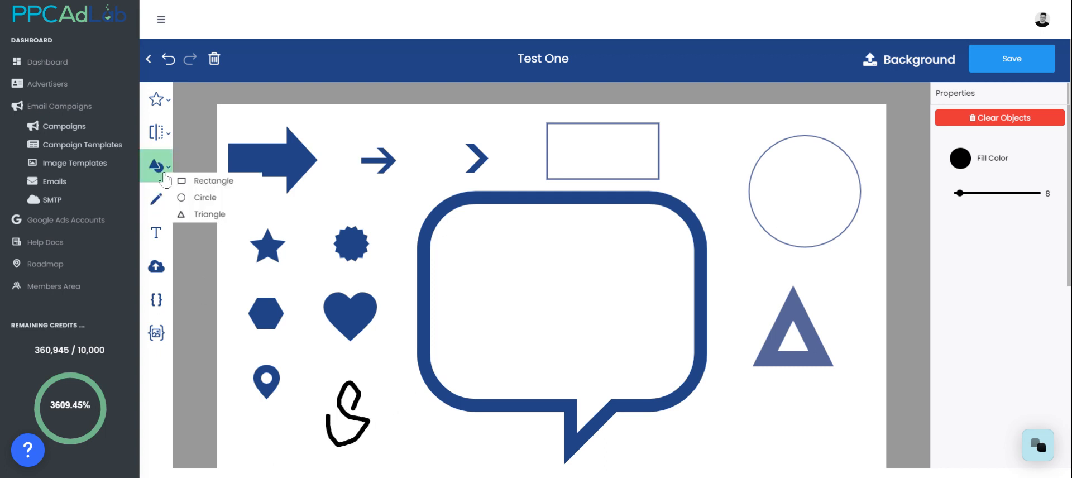
# Draw a short black straight line beneath the small thin arrow.
pyautogui.moveTo(154, 203)
pyautogui.click(184, 233)
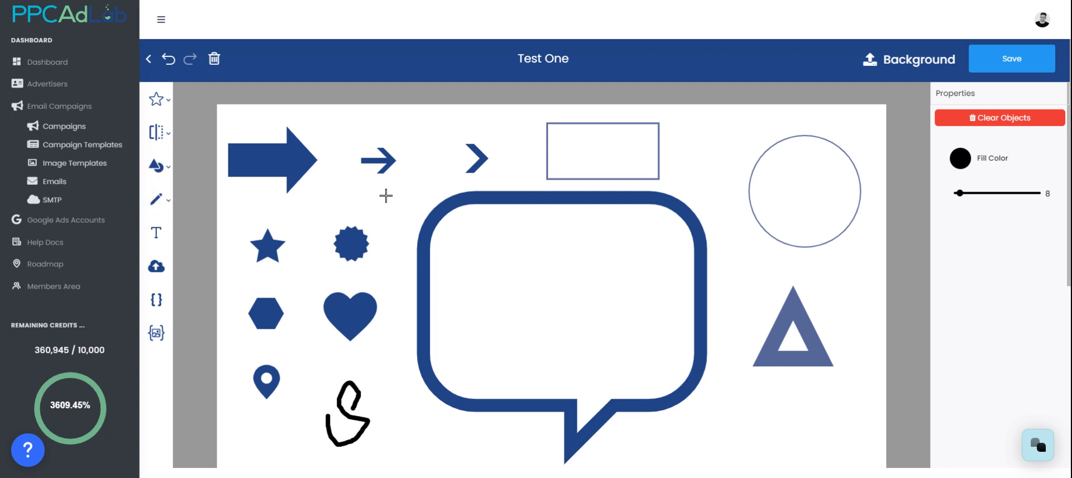
pyautogui.moveTo(362, 191); pyautogui.dragTo(433, 186)
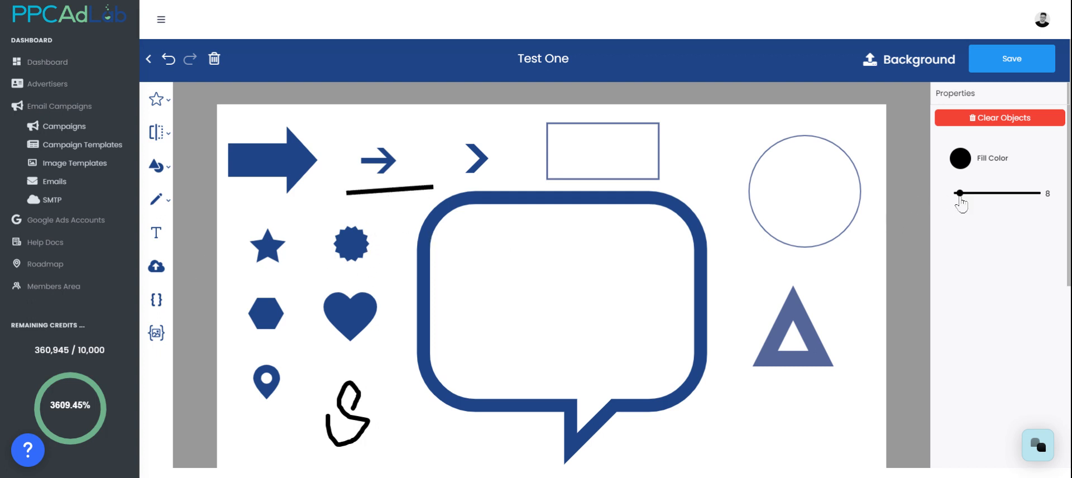
# Add a text object inside the bubble and replace its text with "Hey, This is" followed by the sender's first name.
pyautogui.click(155, 244)
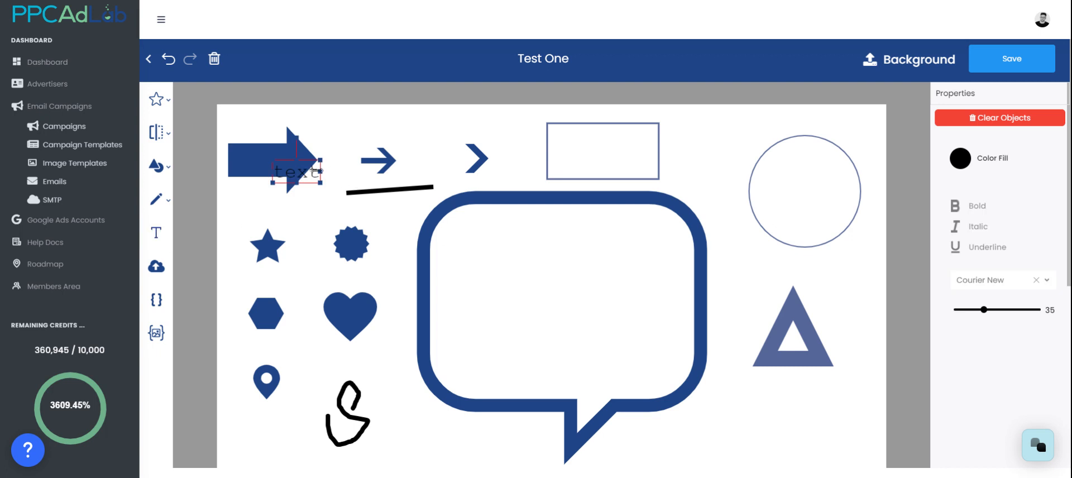
pyautogui.moveTo(314, 171); pyautogui.dragTo(501, 233)
pyautogui.click(501, 235)
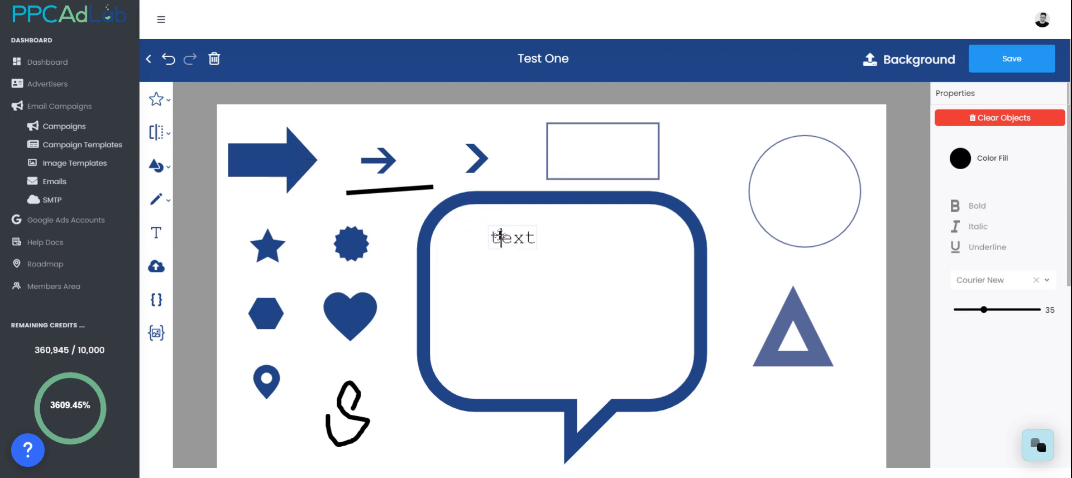
pyautogui.click(514, 238)
pyautogui.hotkey('ctrl', 'a')
pyautogui.press('BackSpace')
pyautogui.write('Hey, t')
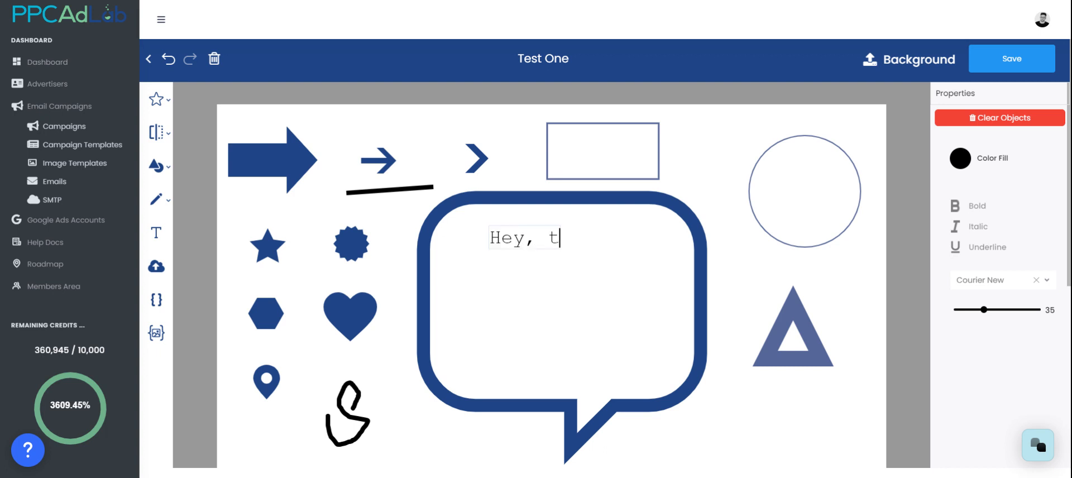
pyautogui.write('his is')
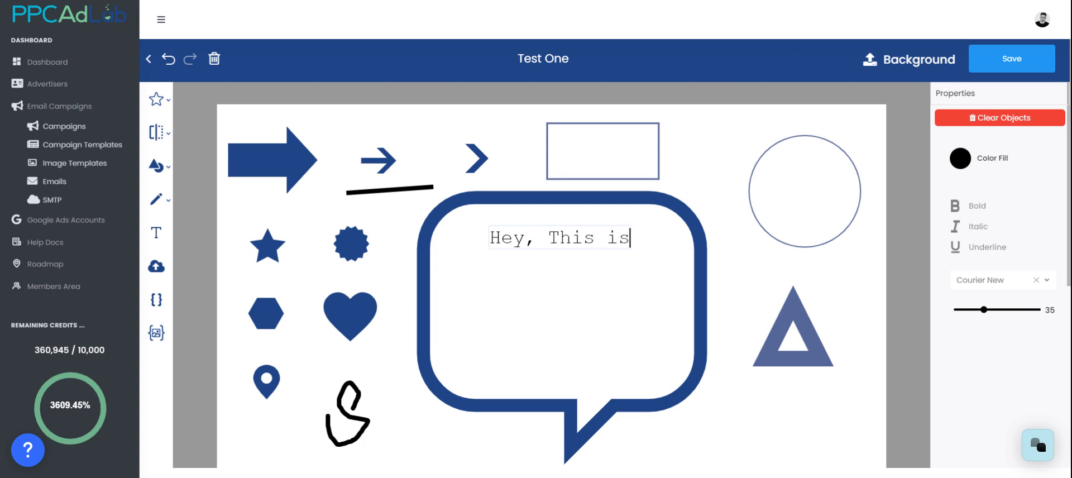
pyautogui.write(' Scott')
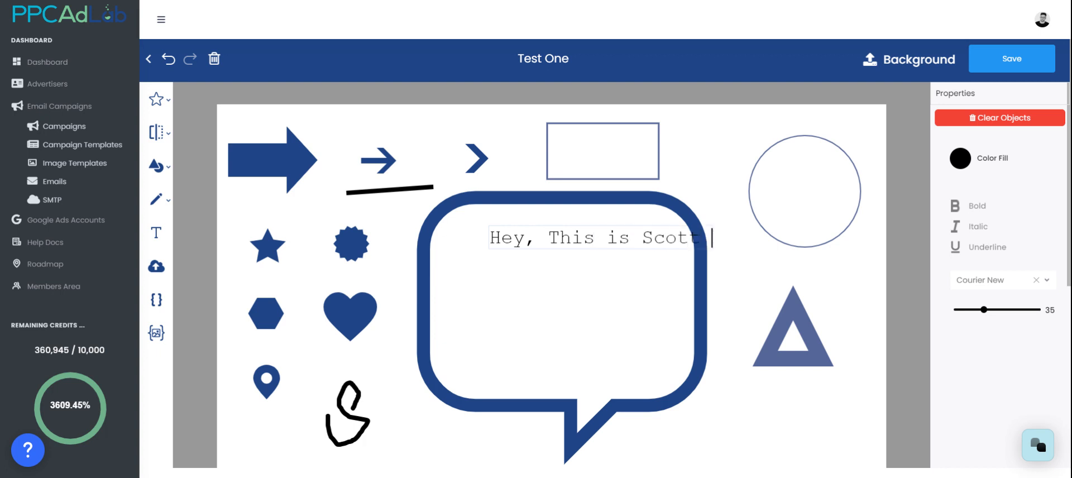
# Reselect the greeting text and move it so the whole line fits inside the bubble's upper part.
pyautogui.click(546, 252)
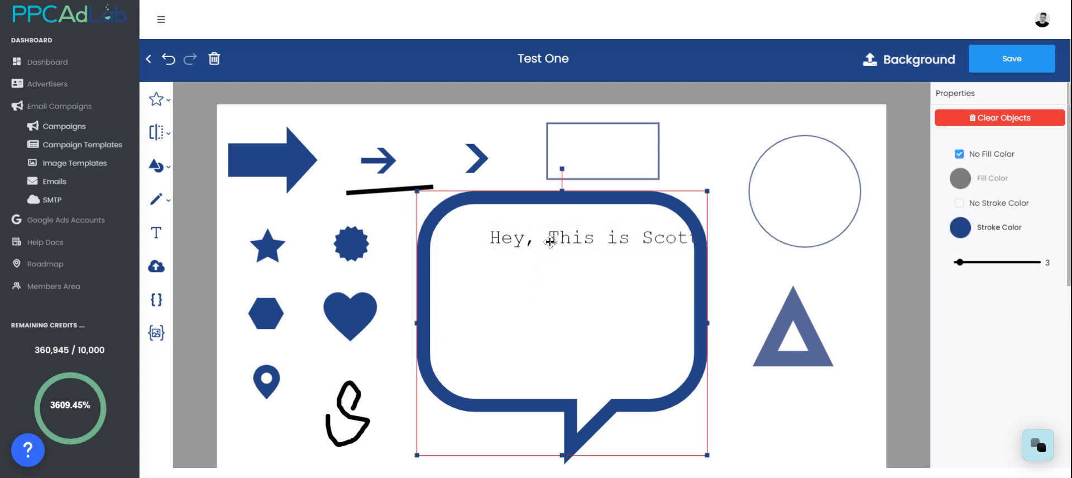
pyautogui.click(759, 247)
pyautogui.click(612, 243)
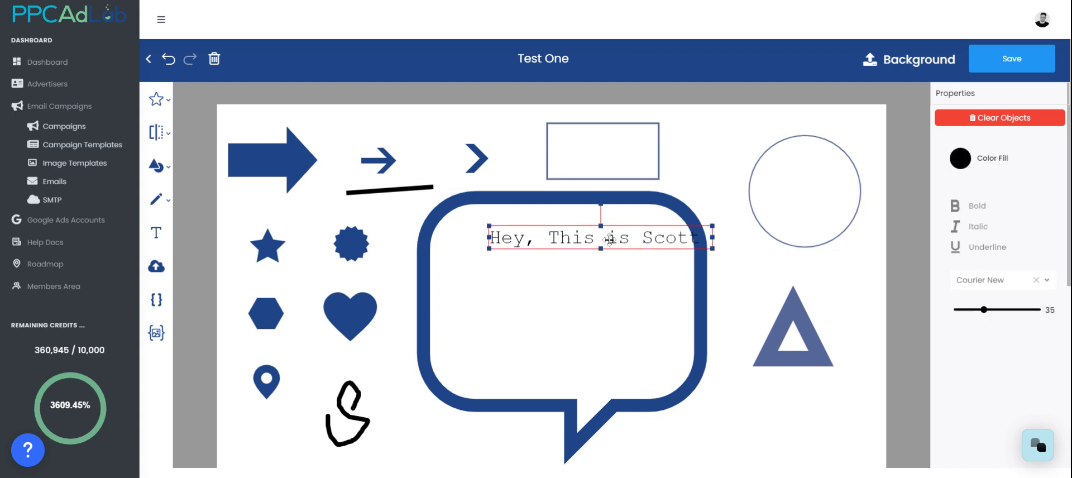
pyautogui.moveTo(610, 239); pyautogui.dragTo(569, 243)
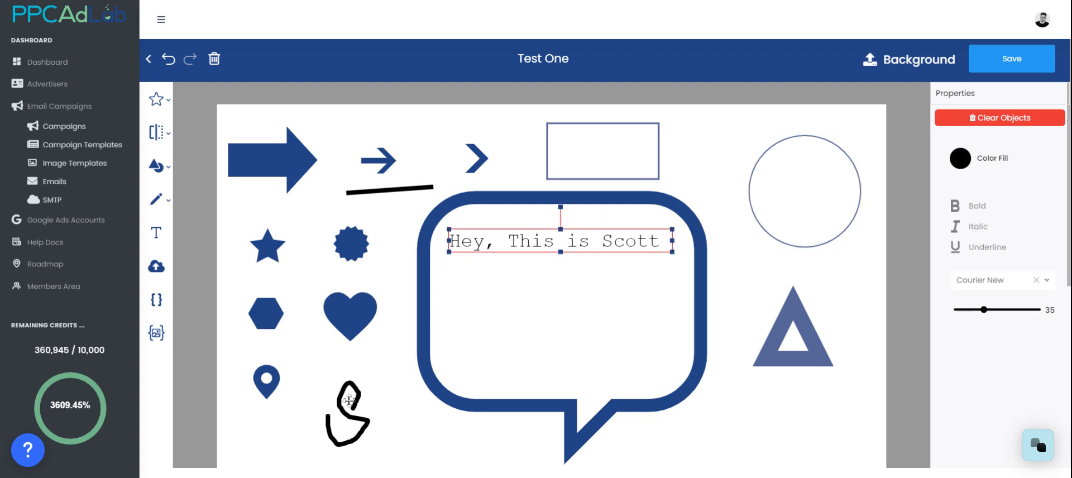
# Colour the greeting text red and make it bold, italic and underlined.
pyautogui.click(955, 159)
pyautogui.click(972, 179)
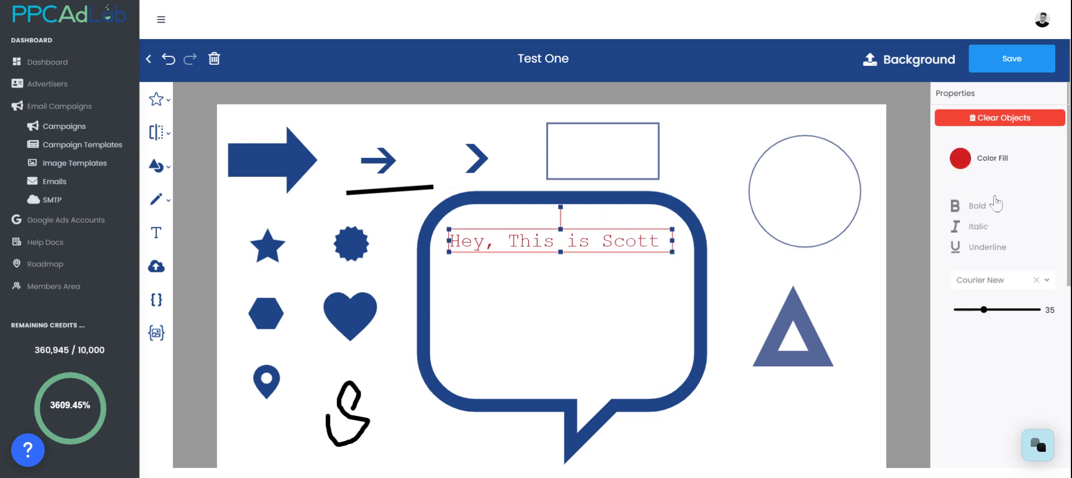
pyautogui.click(962, 207)
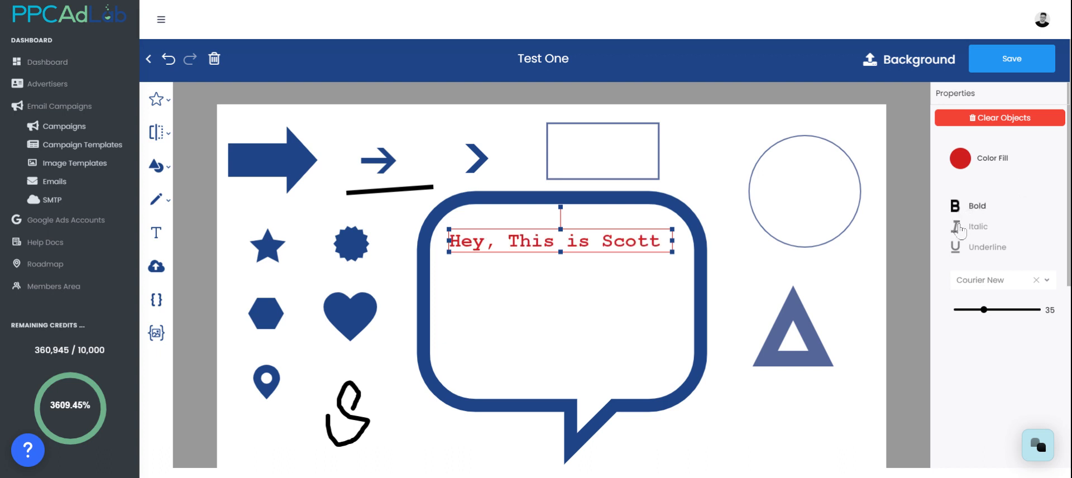
pyautogui.click(958, 227)
pyautogui.click(957, 247)
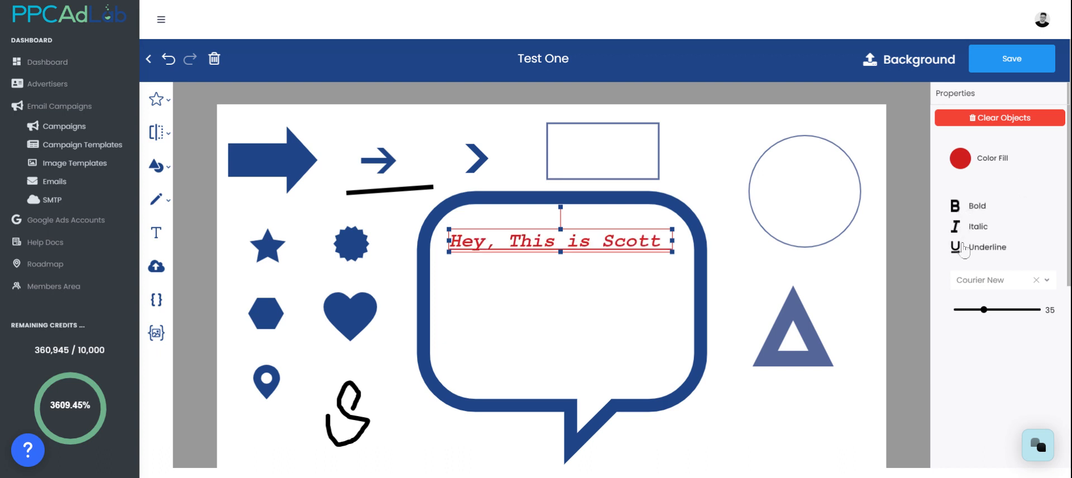
# Change the greeting's font to Georgia, remove the italic style and set the text size to 46.
pyautogui.click(1031, 282)
pyautogui.scroll(-1, 988, 391)
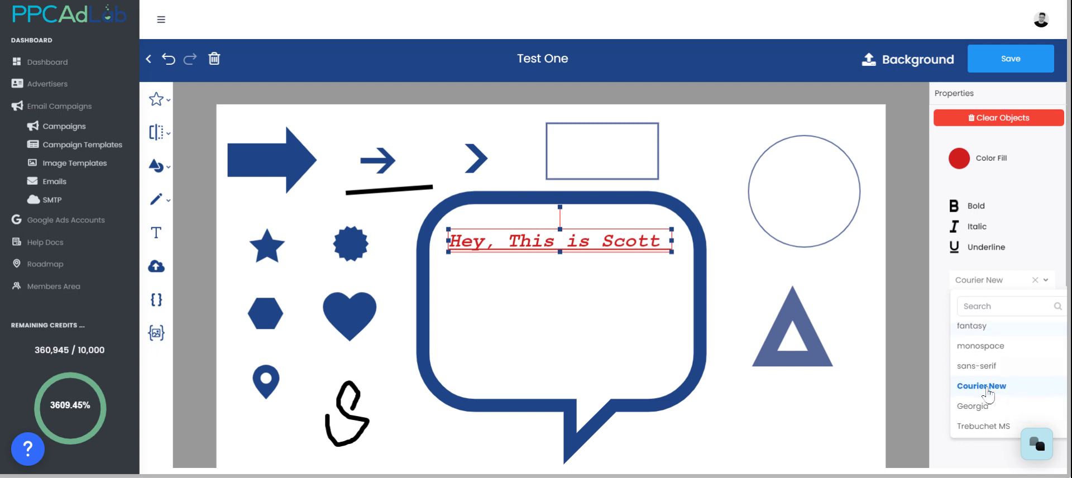
pyautogui.click(986, 407)
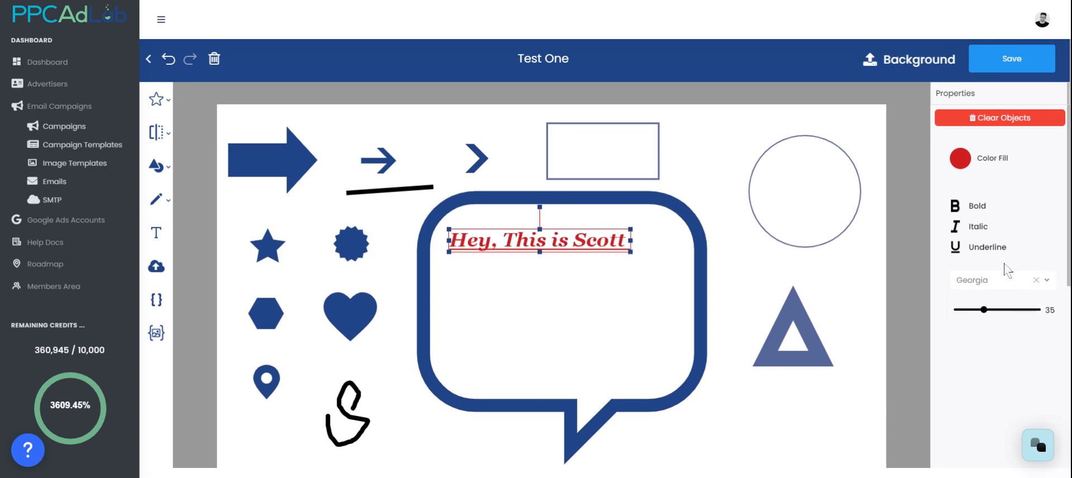
pyautogui.click(1022, 228)
pyautogui.click(987, 310)
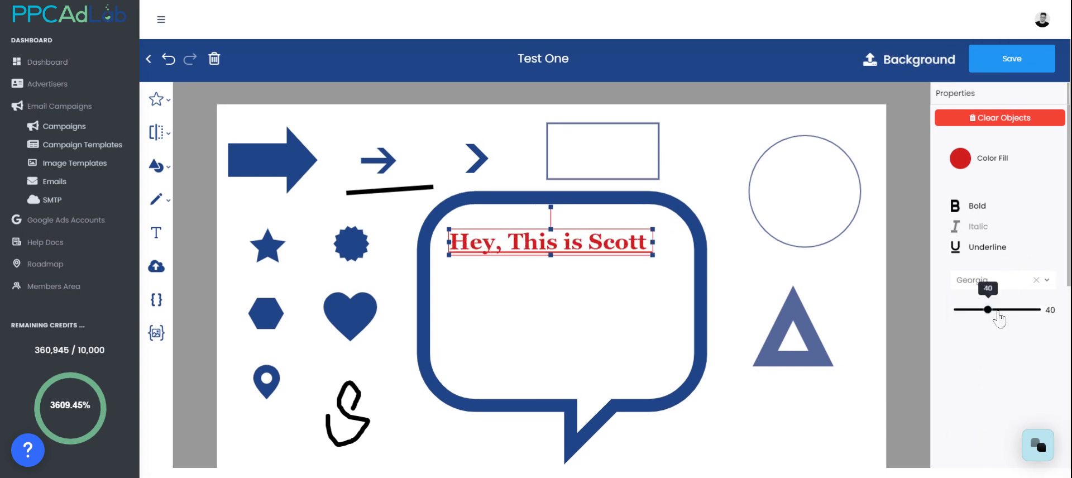
pyautogui.moveTo(998, 313)
pyautogui.mouseDown()
pyautogui.moveTo(958, 311)
pyautogui.moveTo(1002, 320)
pyautogui.moveTo(993, 319)
pyautogui.mouseUp()
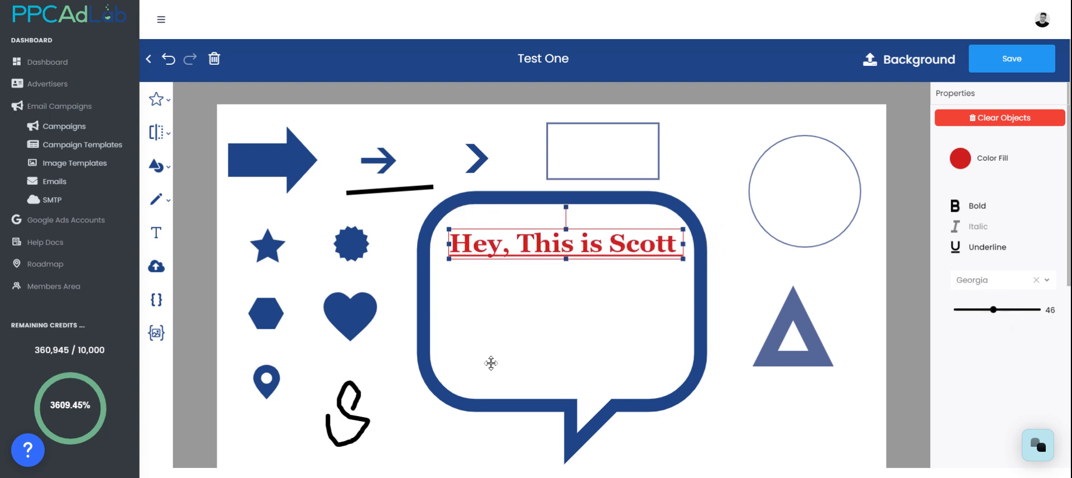
# Upload the orange phone icon image to the canvas and enlarge it beside the bubble's tail.
pyautogui.click(512, 167)
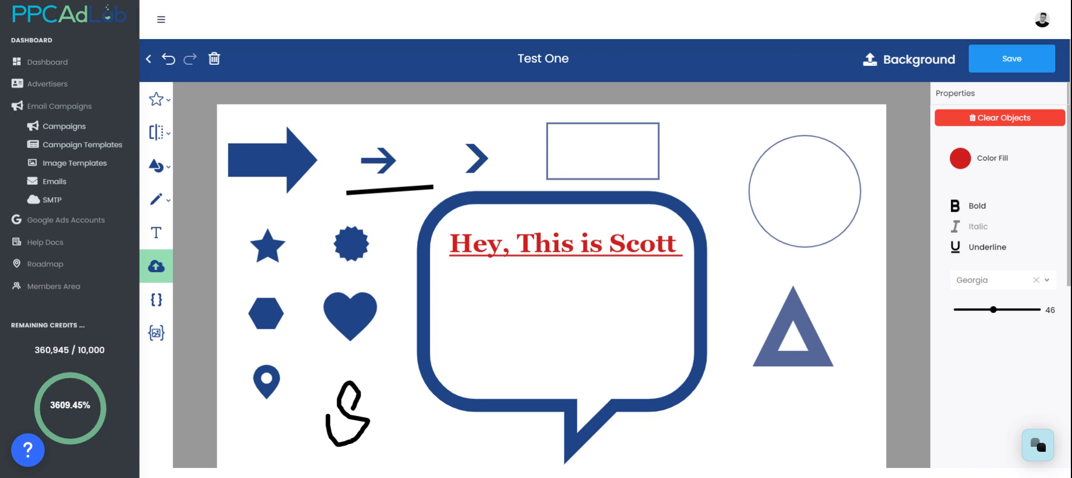
pyautogui.click(551, 439)
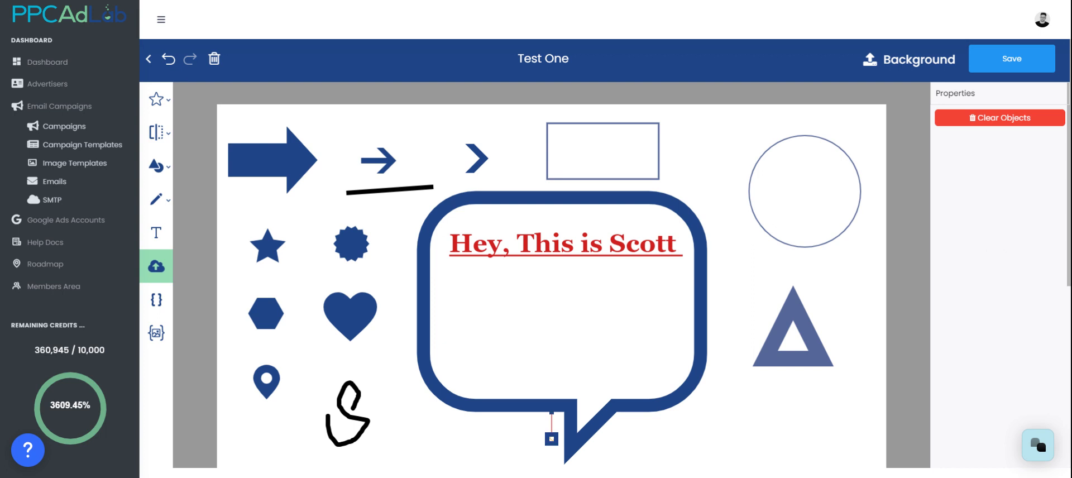
pyautogui.click(551, 439)
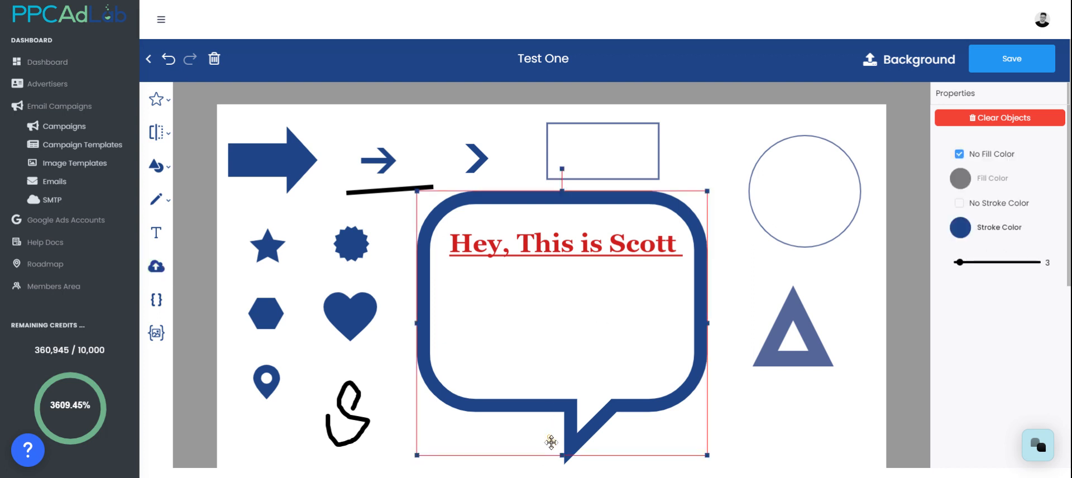
pyautogui.click(817, 421)
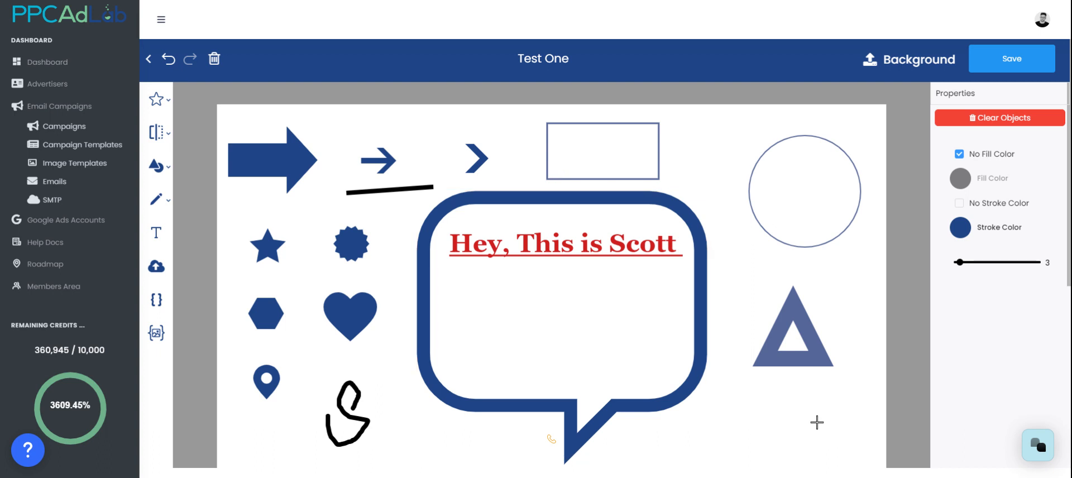
pyautogui.click(551, 439)
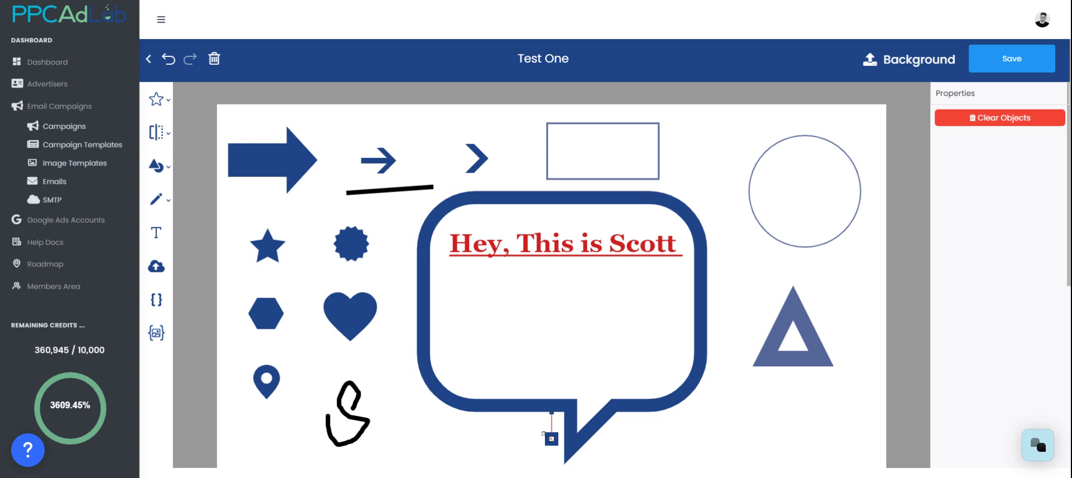
pyautogui.moveTo(543, 433); pyautogui.dragTo(477, 370)
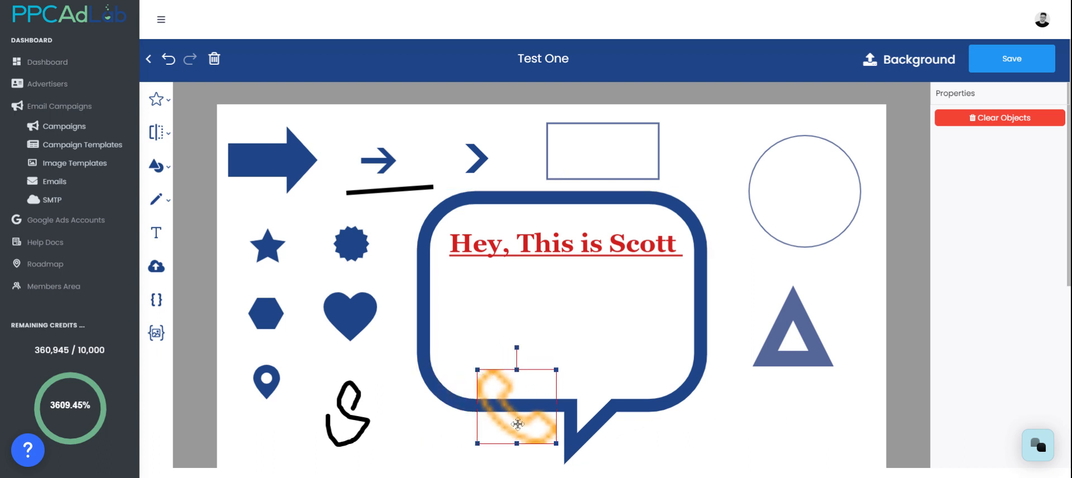
# Move the orange phone icon into the speech bubble below the greeting, and delete the icon.
pyautogui.moveTo(517, 424); pyautogui.dragTo(490, 331)
pyautogui.click(752, 278)
pyautogui.click(520, 303)
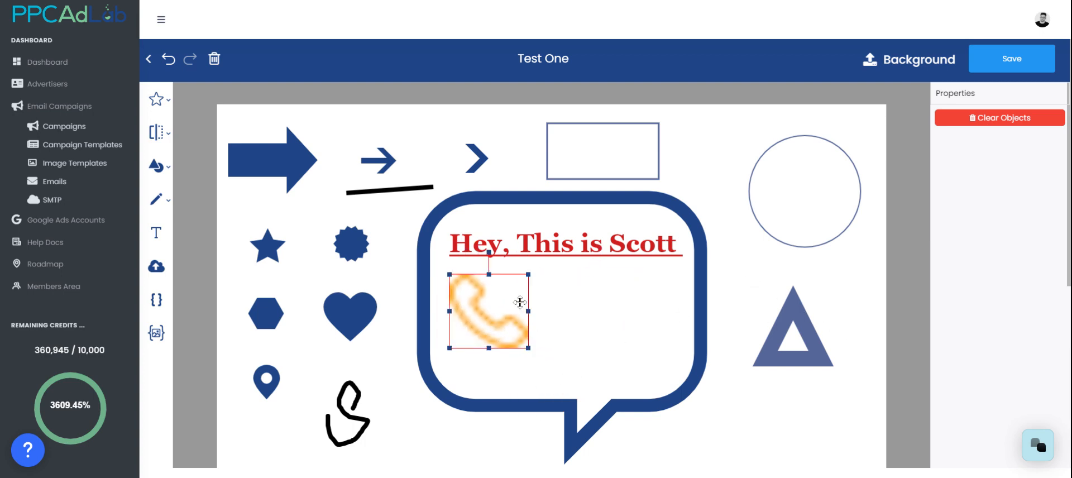
pyautogui.press('Delete')
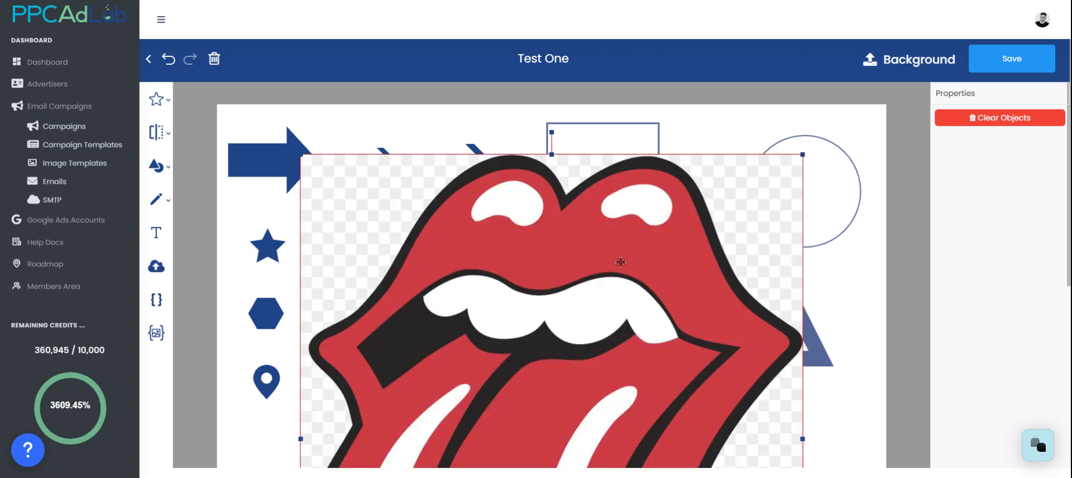
# Shift the large red lips image on the canvas and delete it.
pyautogui.moveTo(598, 283); pyautogui.dragTo(617, 293)
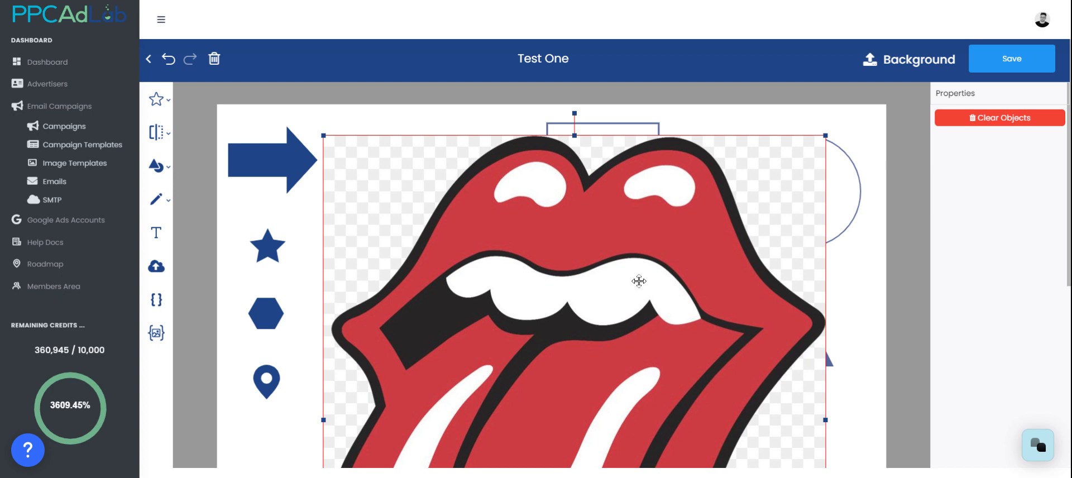
pyautogui.press('Delete')
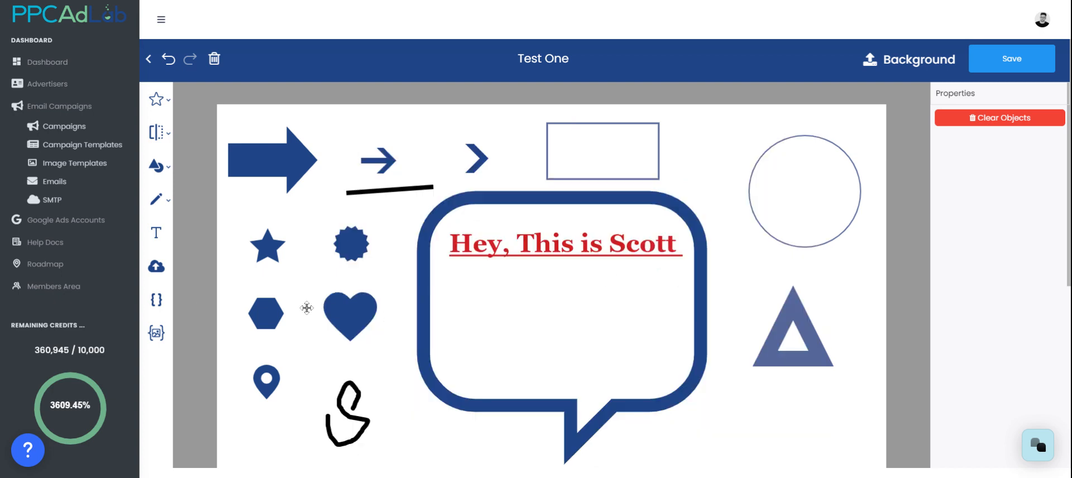
# Insert the "name" custom value and place it inside the speech bubble below the greeting.
pyautogui.click(159, 307)
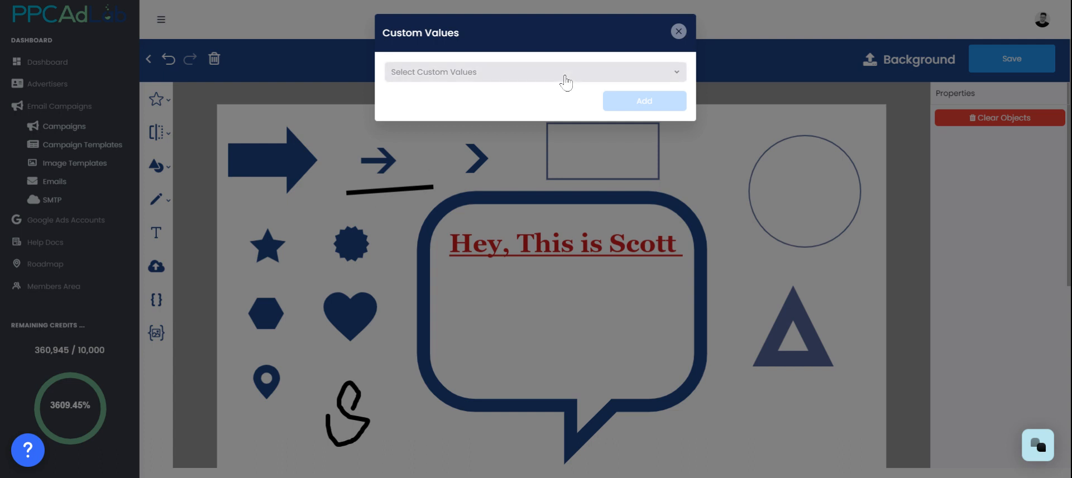
pyautogui.click(565, 76)
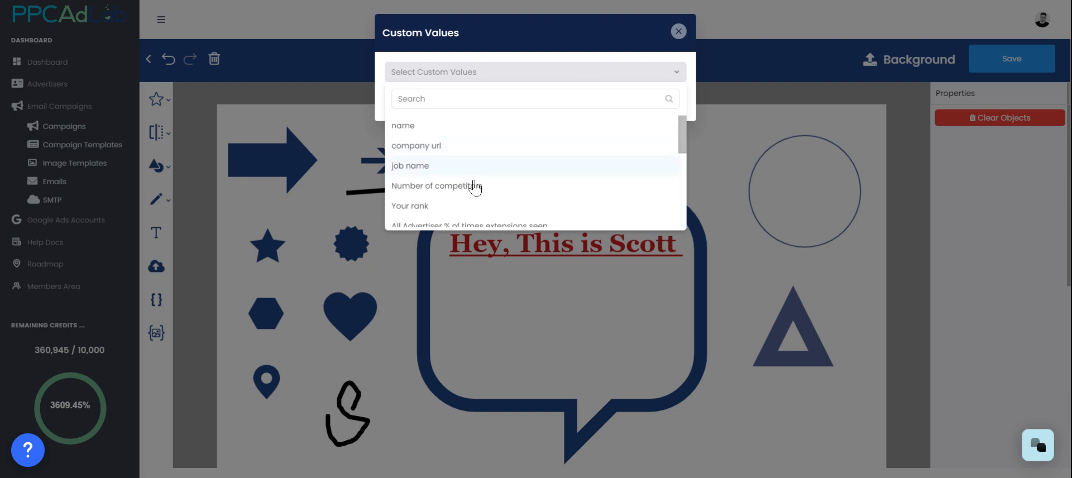
pyautogui.scroll(-3, 502, 198)
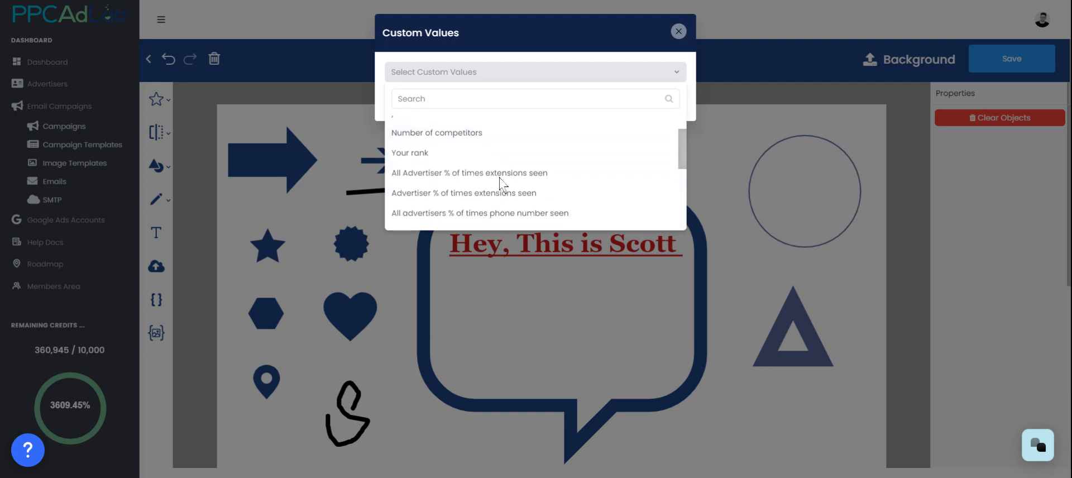
pyautogui.scroll(-5, 502, 185)
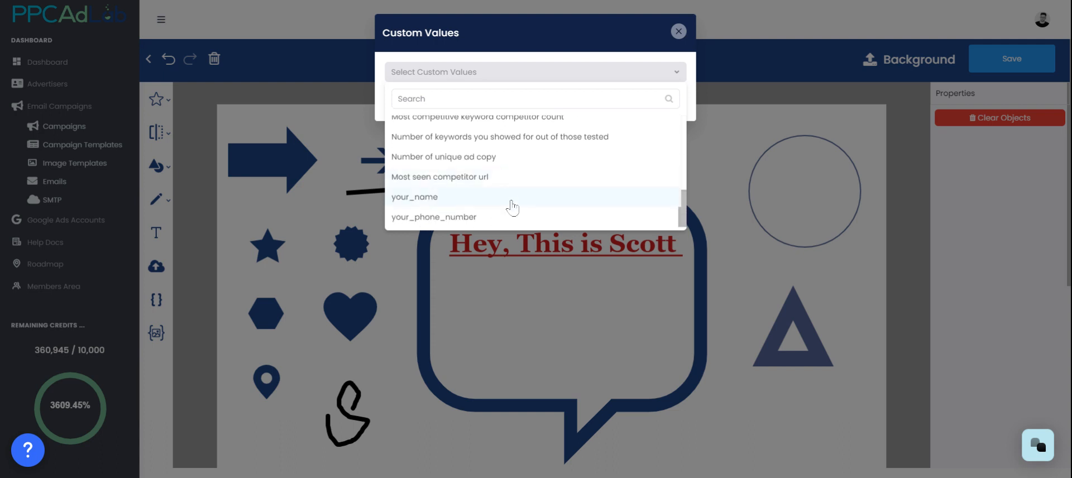
pyautogui.scroll(10, 510, 212)
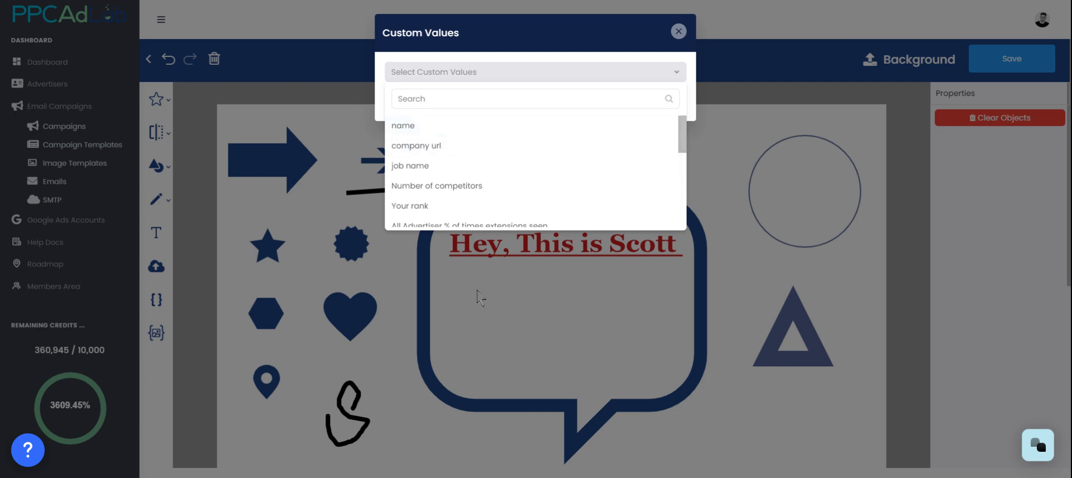
pyautogui.click(421, 127)
pyautogui.click(643, 105)
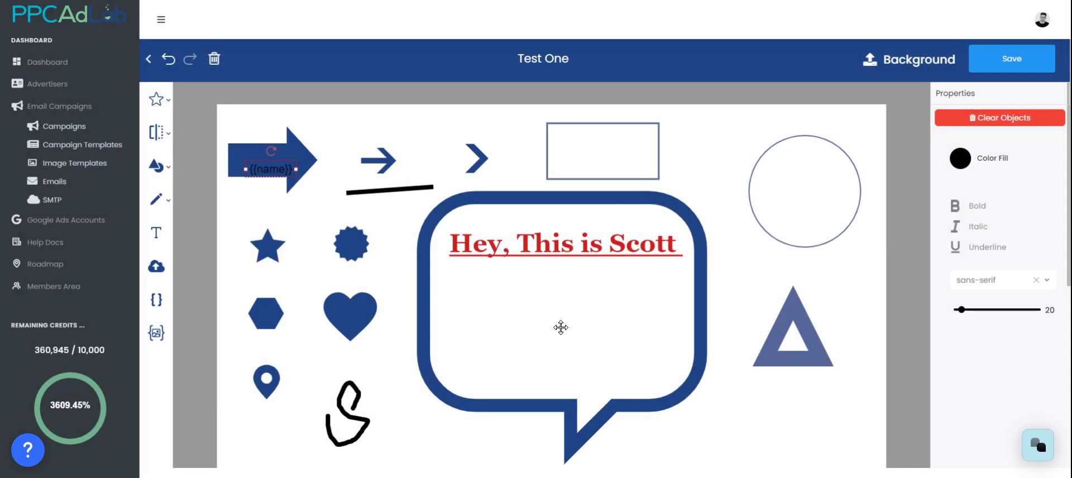
pyautogui.moveTo(284, 171); pyautogui.dragTo(592, 310)
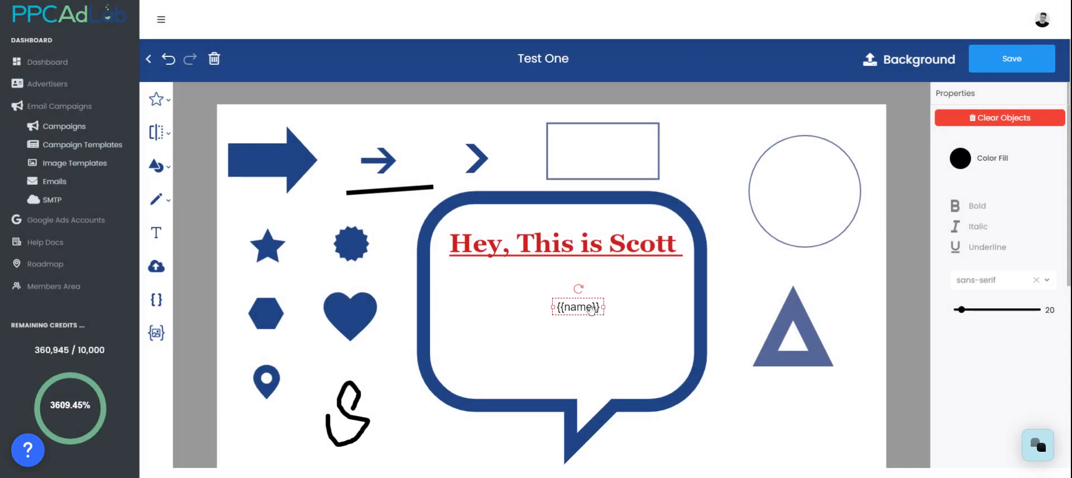
# Colour the {{name}} placeholder red and make it bold, italic and underlined.
pyautogui.click(961, 163)
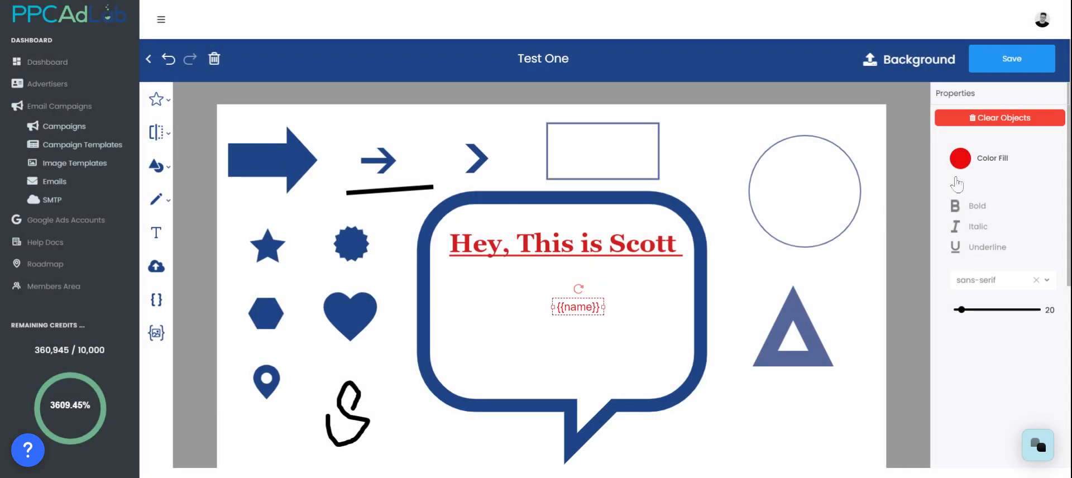
pyautogui.click(955, 206)
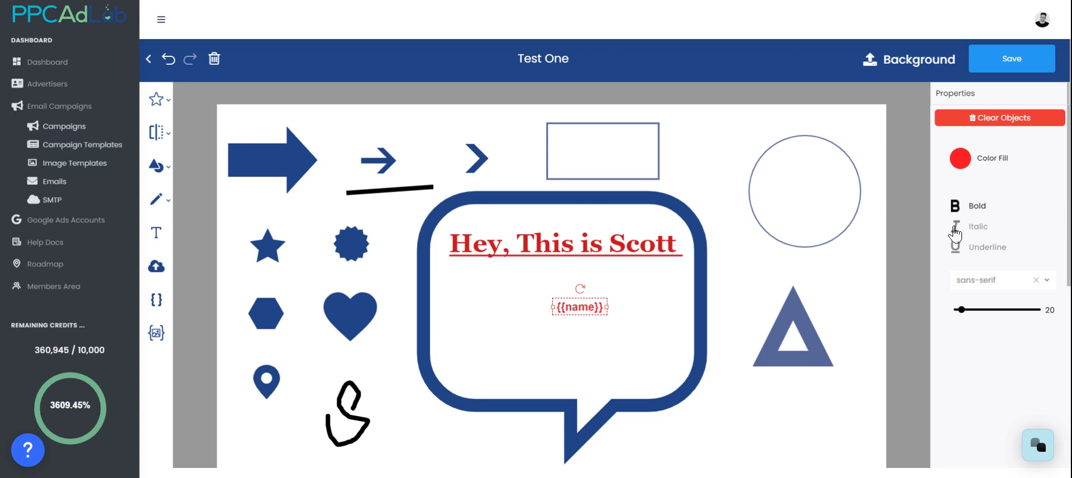
pyautogui.click(955, 226)
pyautogui.click(955, 250)
# Set the {{name}} placeholder's font to Trebuchet MS and its size to 59, and align it beneath the start of the greeting.
pyautogui.click(996, 282)
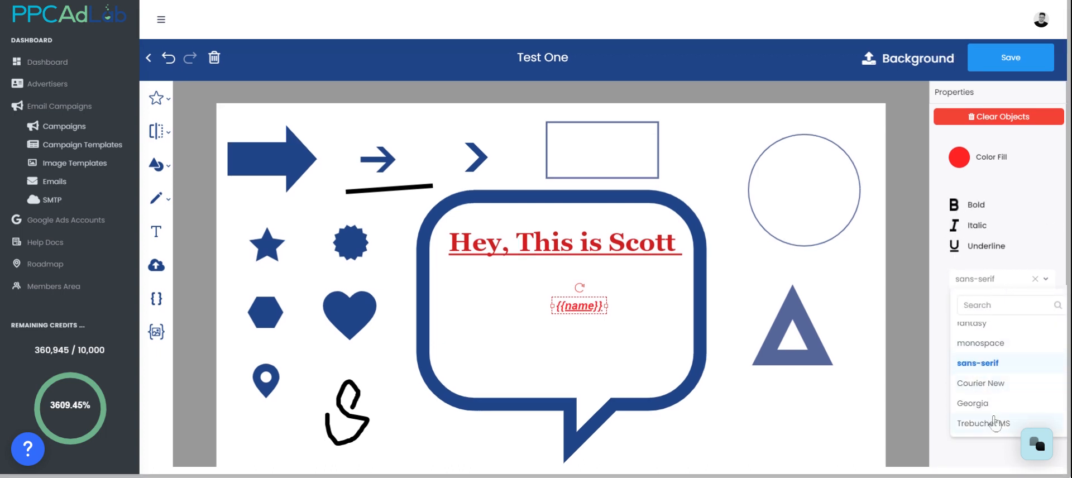
pyautogui.click(985, 426)
pyautogui.moveTo(608, 307); pyautogui.dragTo(656, 307)
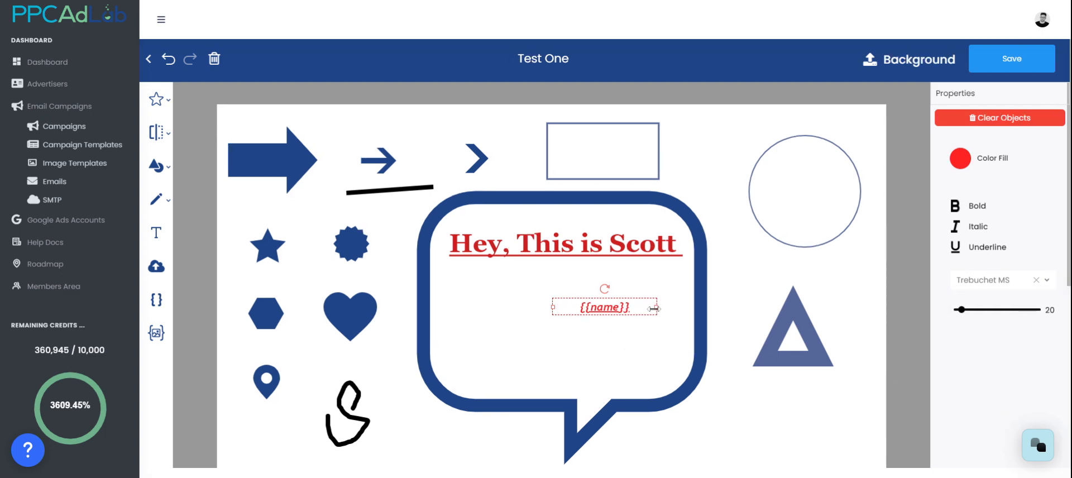
pyautogui.moveTo(961, 316); pyautogui.dragTo(1002, 321)
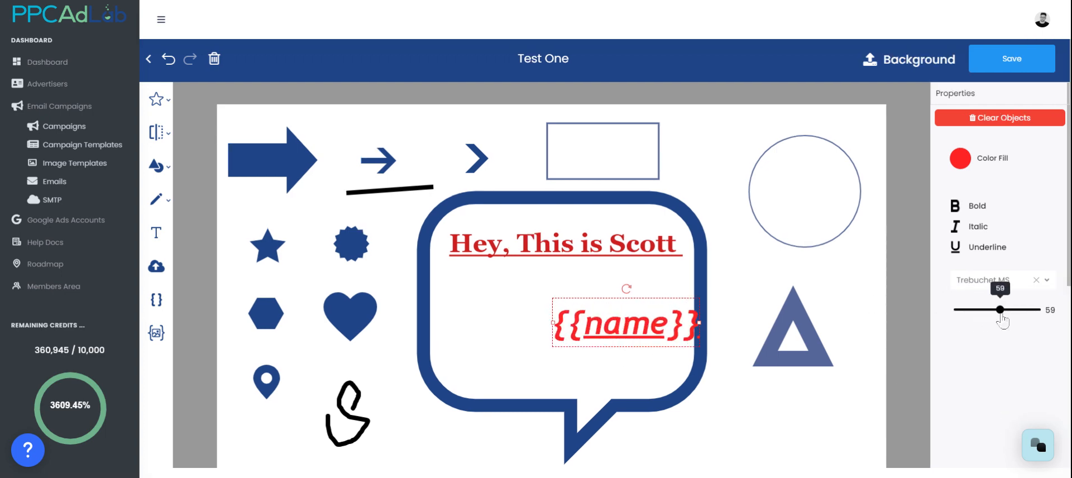
pyautogui.moveTo(627, 336); pyautogui.dragTo(525, 314)
pyautogui.click(653, 297)
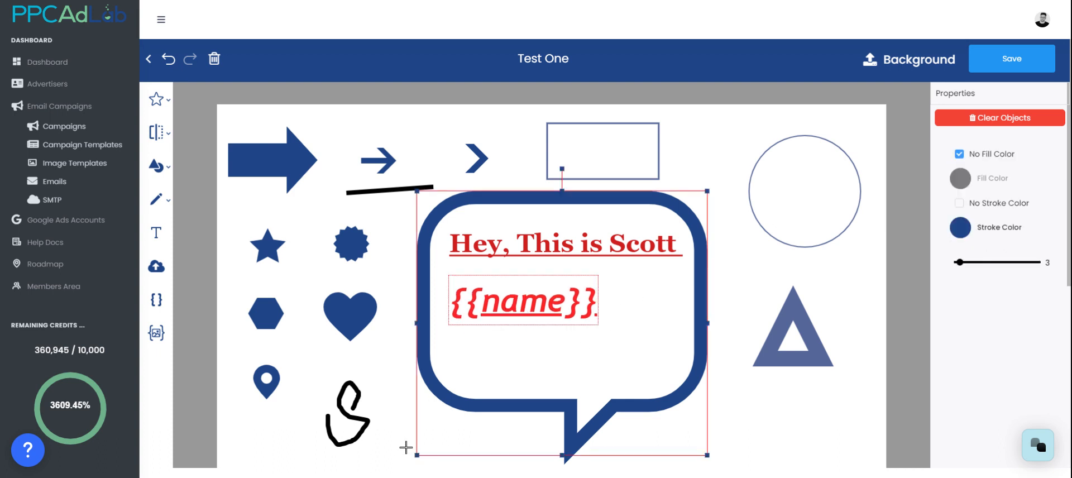
pyautogui.click(738, 260)
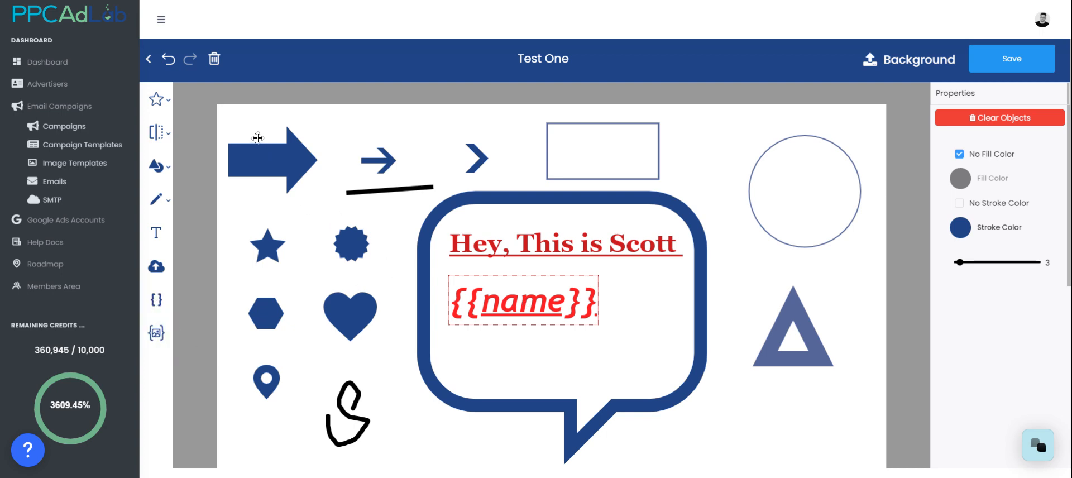
# Clear all objects from the template canvas.
pyautogui.click(1002, 118)
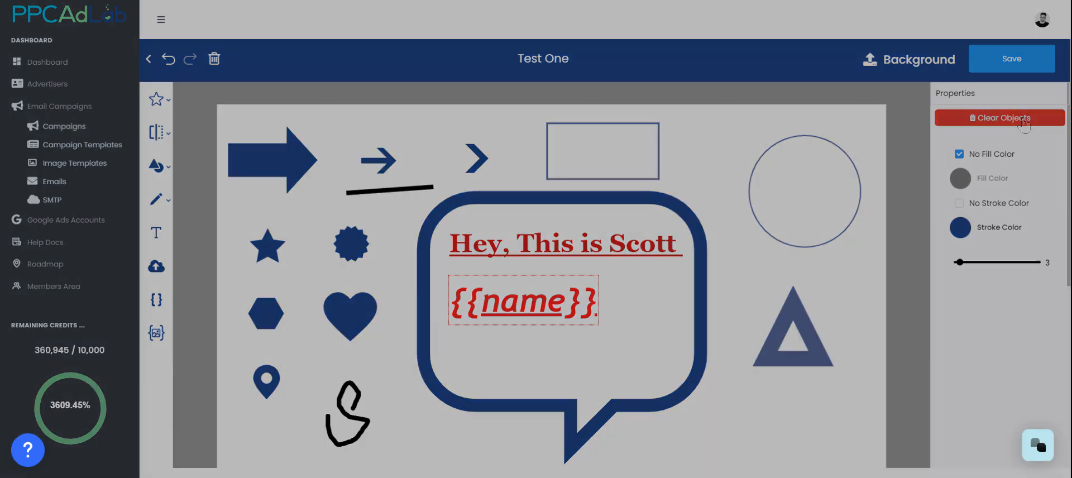
pyautogui.click(671, 92)
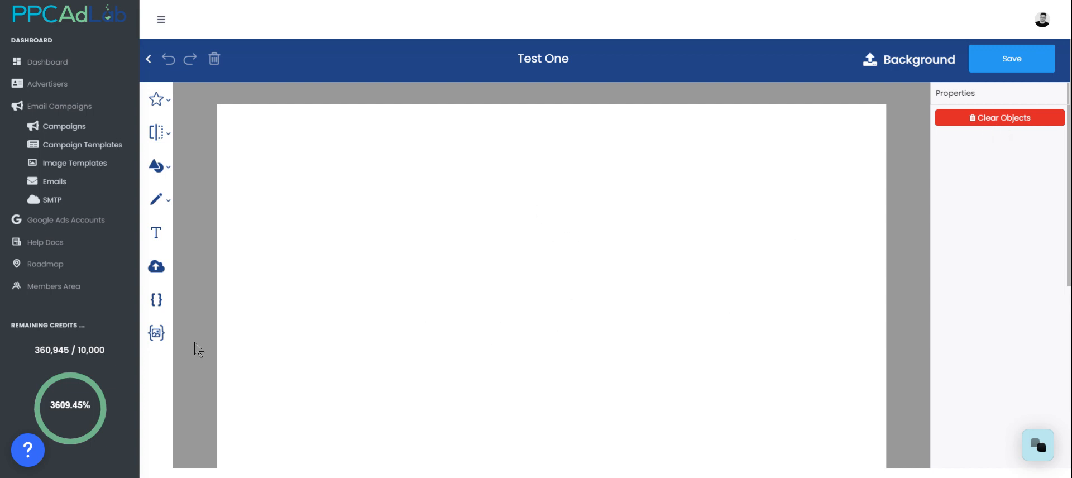
# Insert the advertiser-chart custom image placeholder and position it in the left half of the canvas.
pyautogui.click(157, 334)
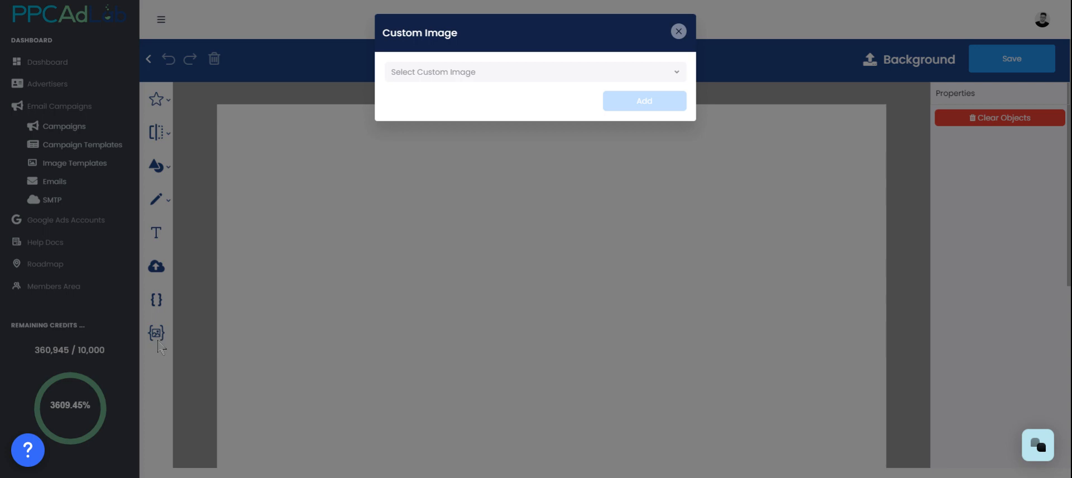
pyautogui.click(586, 84)
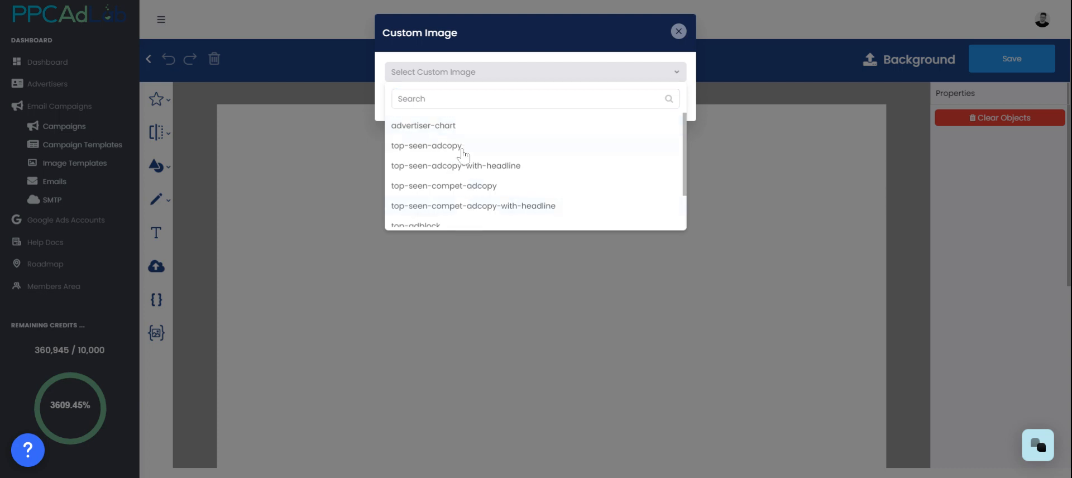
pyautogui.scroll(-2, 480, 162)
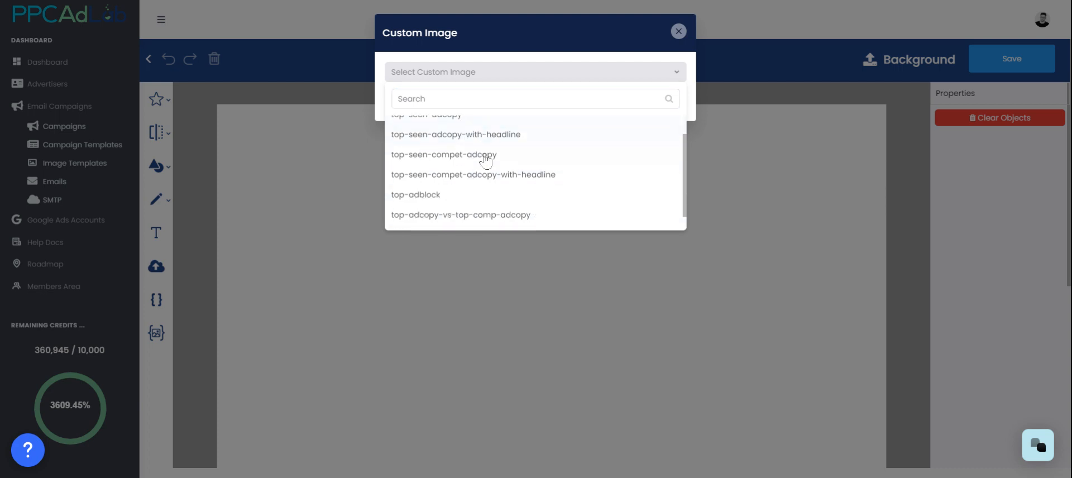
pyautogui.scroll(3, 518, 186)
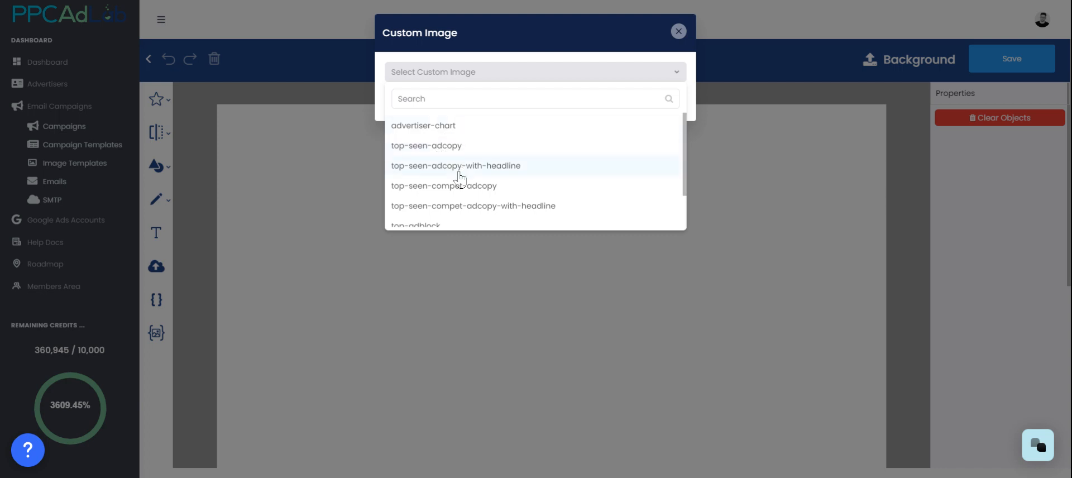
pyautogui.scroll(-1, 456, 175)
pyautogui.scroll(1, 474, 179)
pyautogui.scroll(-2, 431, 203)
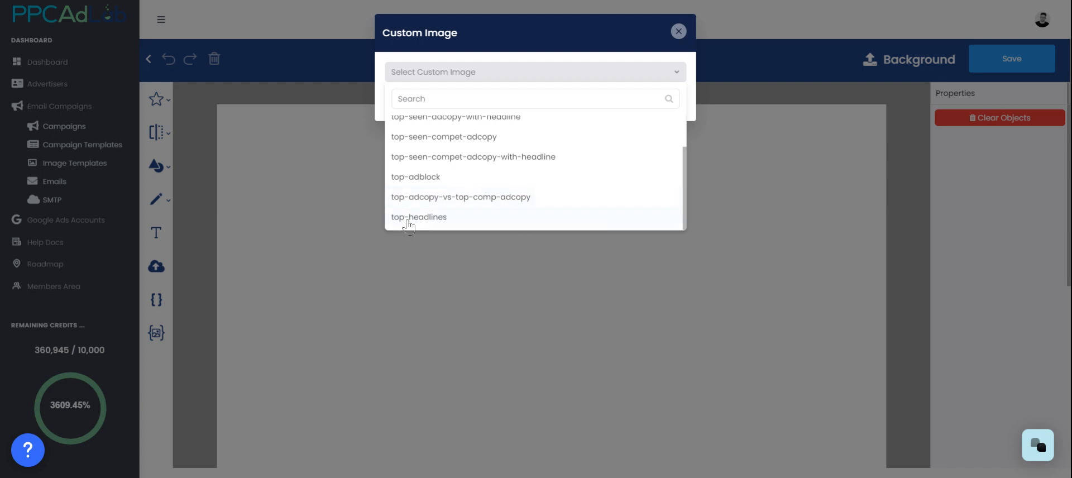
pyautogui.scroll(3, 472, 218)
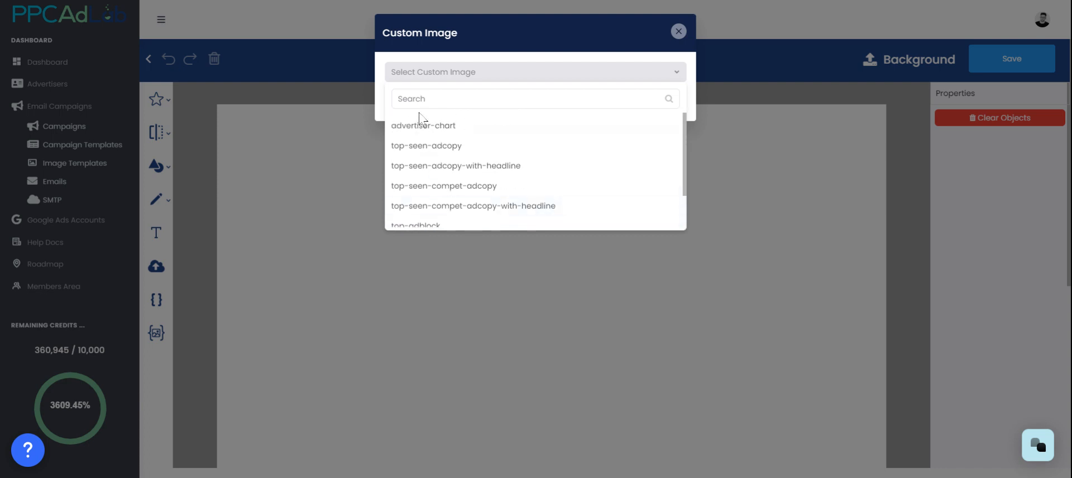
pyautogui.click(426, 132)
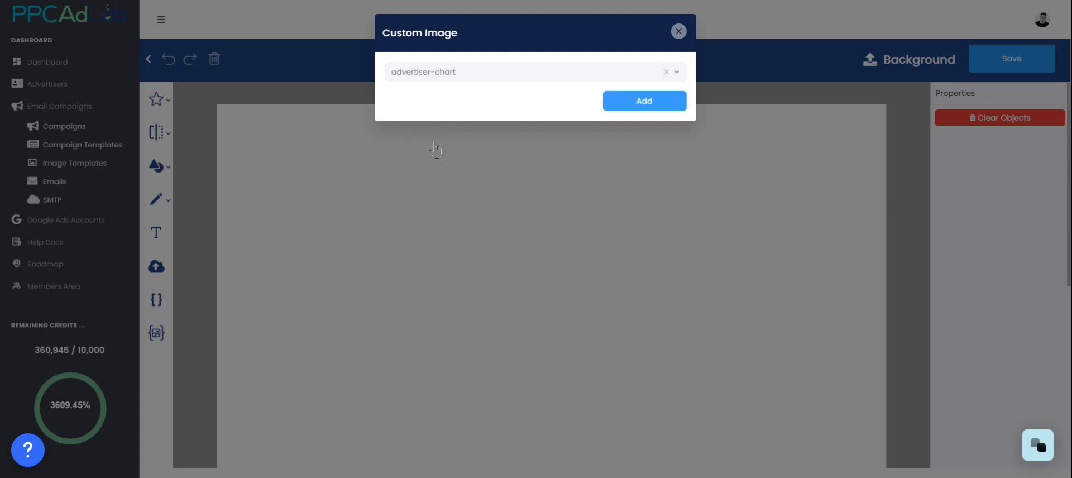
pyautogui.click(620, 111)
pyautogui.moveTo(352, 283); pyautogui.dragTo(380, 305)
pyautogui.moveTo(472, 299)
pyautogui.mouseDown()
pyautogui.moveTo(456, 299)
pyautogui.moveTo(514, 300)
pyautogui.moveTo(459, 300)
pyautogui.moveTo(491, 296)
pyautogui.moveTo(480, 298)
pyautogui.mouseUp()
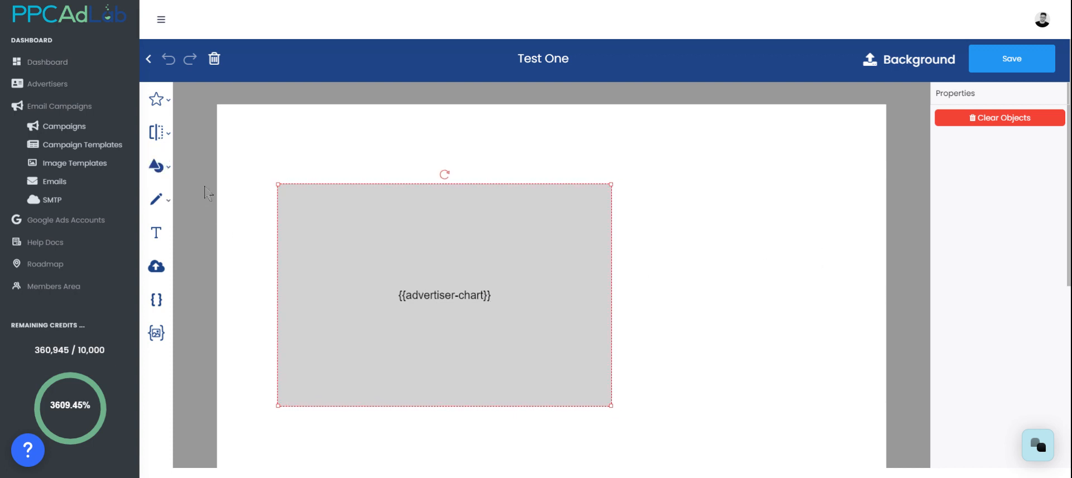
# Add a rectangle, enlarge it beyond the size of the advertiser-chart placeholder and move it to surround the placeholder.
pyautogui.click(155, 170)
pyautogui.click(190, 181)
pyautogui.moveTo(303, 148); pyautogui.dragTo(343, 167)
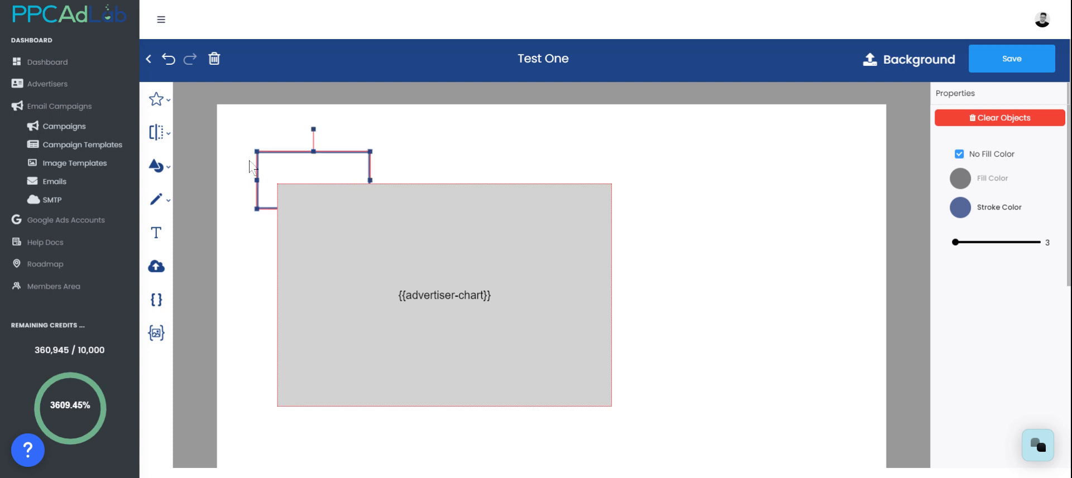
pyautogui.moveTo(256, 155); pyautogui.dragTo(846, 456)
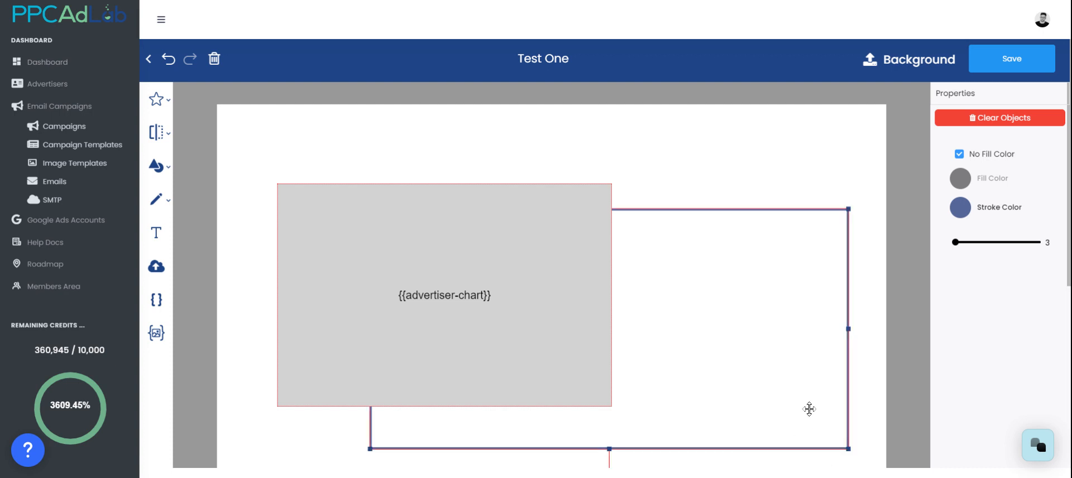
pyautogui.moveTo(809, 409)
pyautogui.mouseDown()
pyautogui.moveTo(703, 342)
pyautogui.moveTo(665, 390)
pyautogui.moveTo(671, 372)
pyautogui.mouseUp()
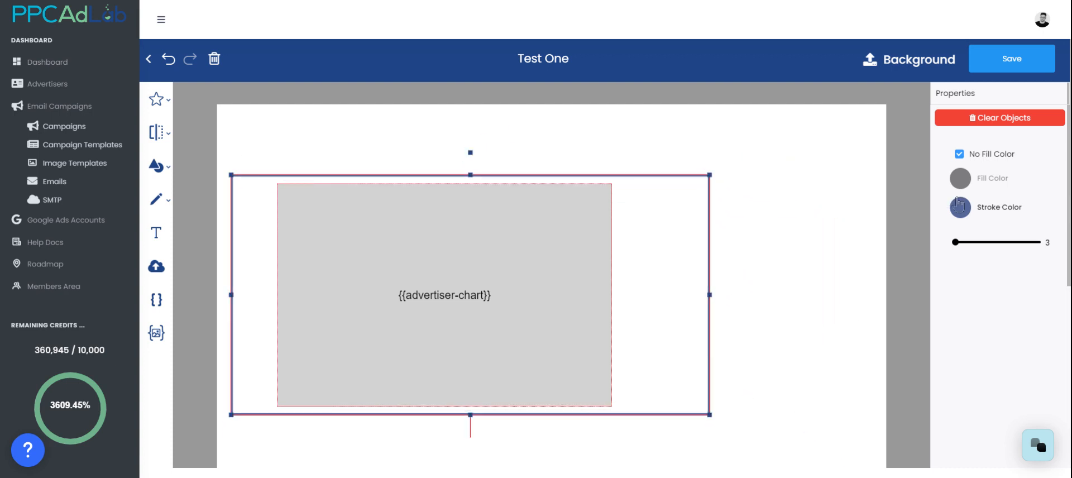
# Give the rectangle a solid dark blue fill and narrow both sides so it frames the advertiser-chart placeholder closely.
pyautogui.click(959, 154)
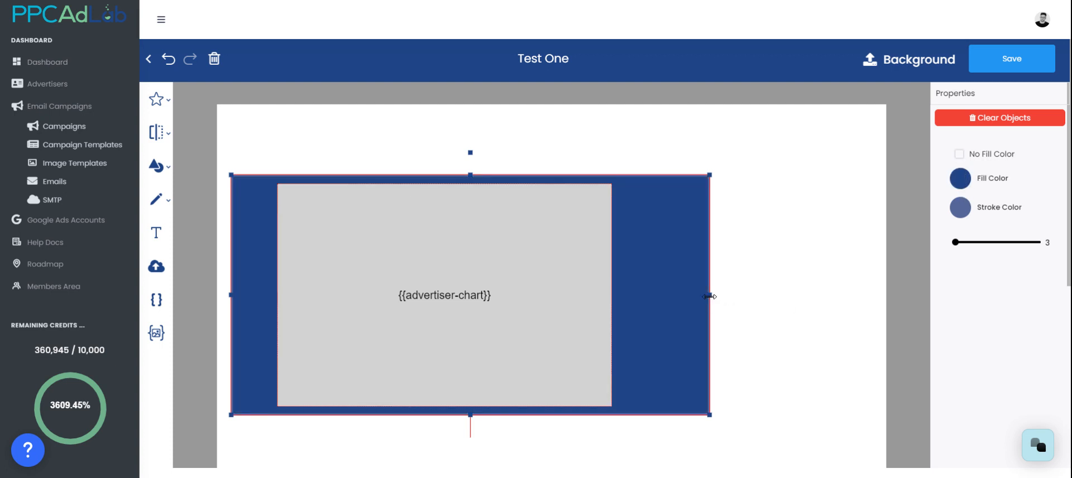
pyautogui.moveTo(710, 296); pyautogui.dragTo(626, 304)
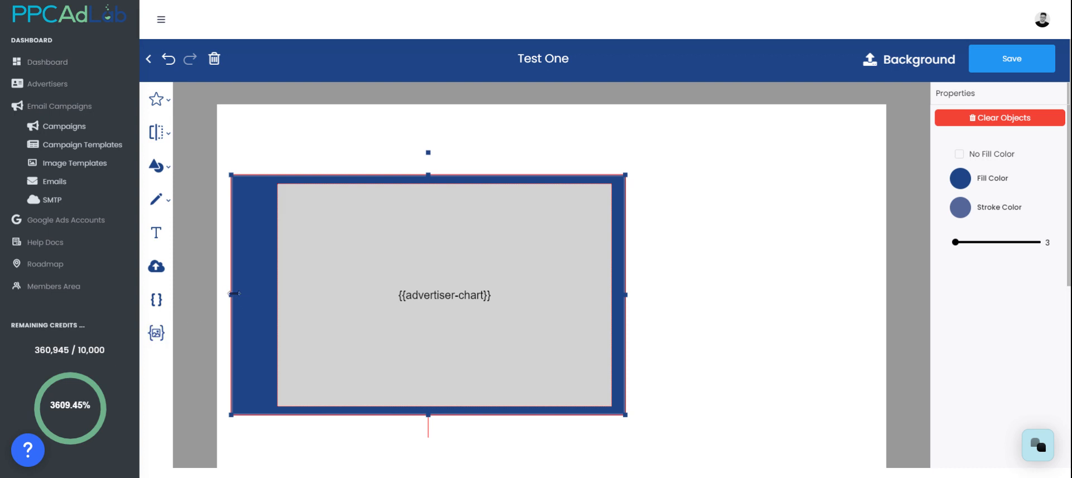
pyautogui.moveTo(234, 294); pyautogui.dragTo(269, 291)
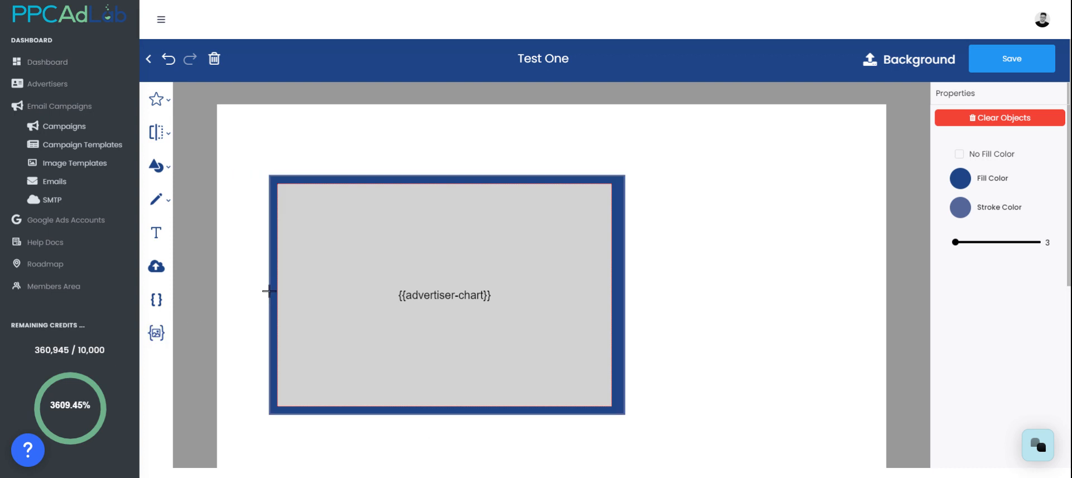
# Add a text object reading "Hey " above the upper-left corner of the blue chart frame.
pyautogui.click(156, 232)
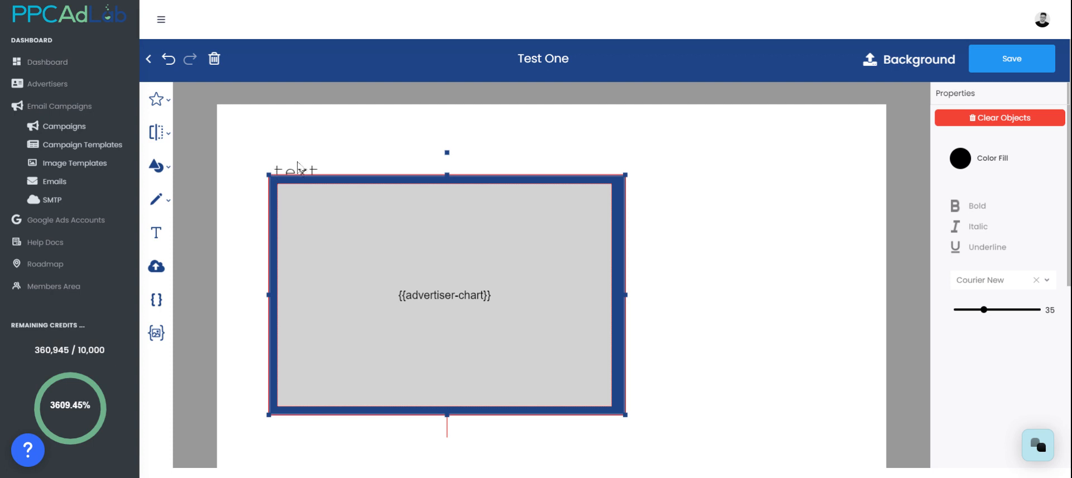
pyautogui.moveTo(302, 169)
pyautogui.mouseDown()
pyautogui.moveTo(335, 148)
pyautogui.moveTo(310, 154)
pyautogui.mouseUp()
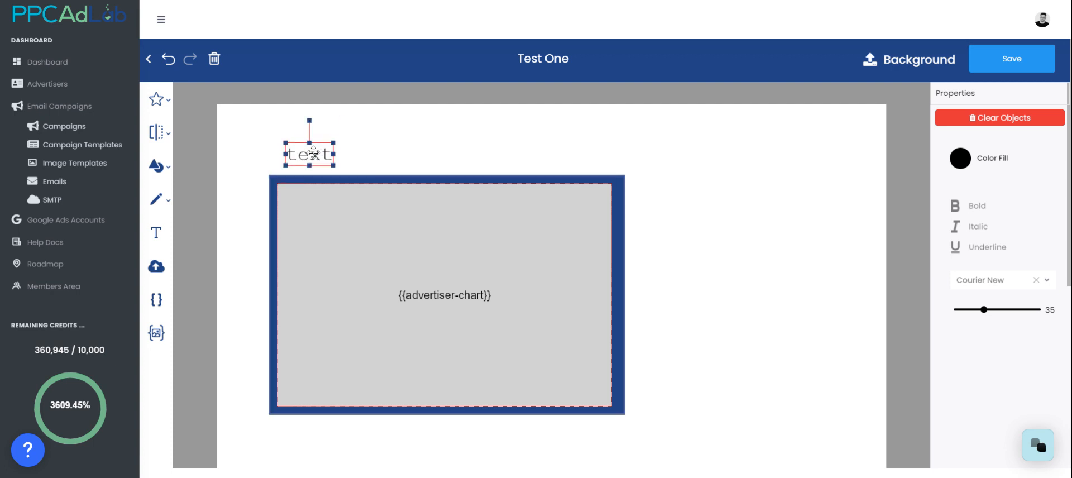
pyautogui.hotkey('ctrl', 'a')
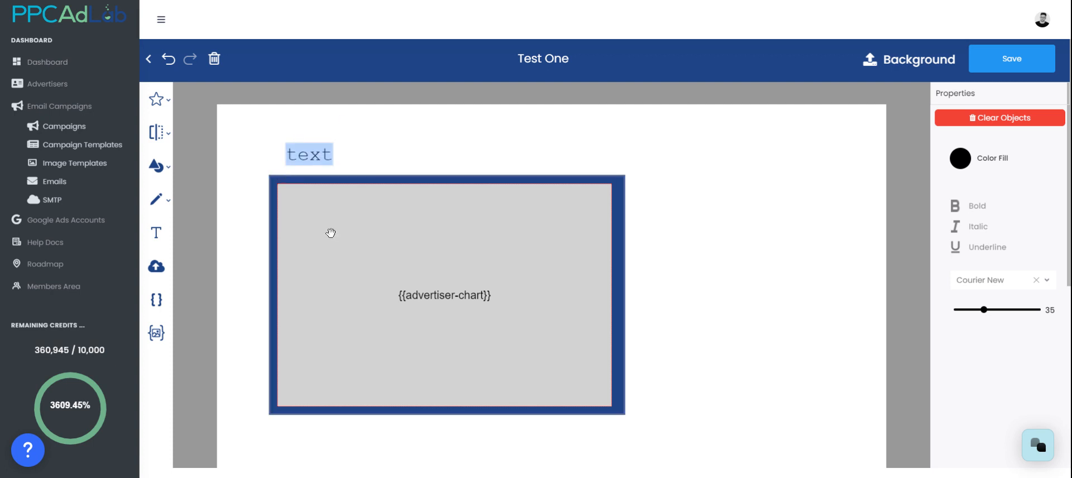
pyautogui.write('He')
pyautogui.press('BackSpace')
pyautogui.write('ey')
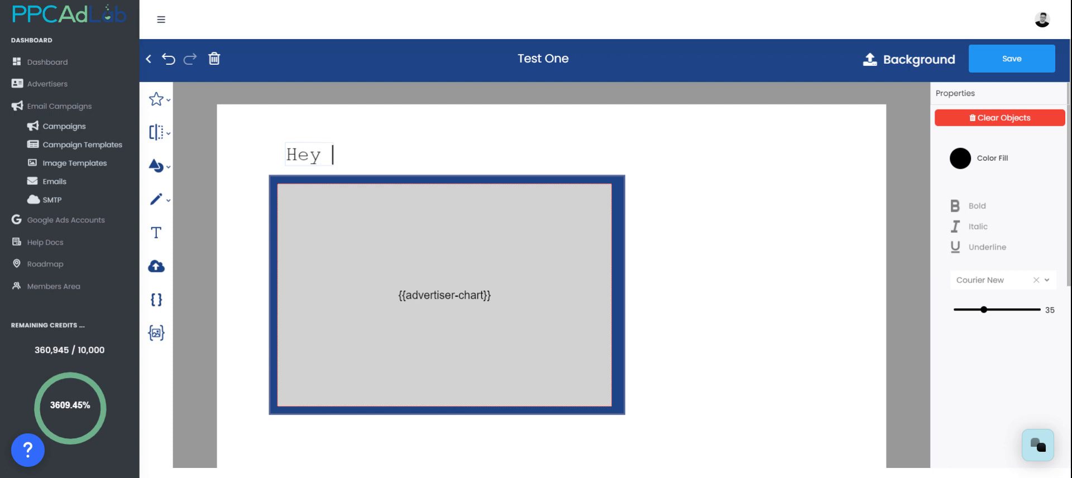
pyautogui.click(438, 143)
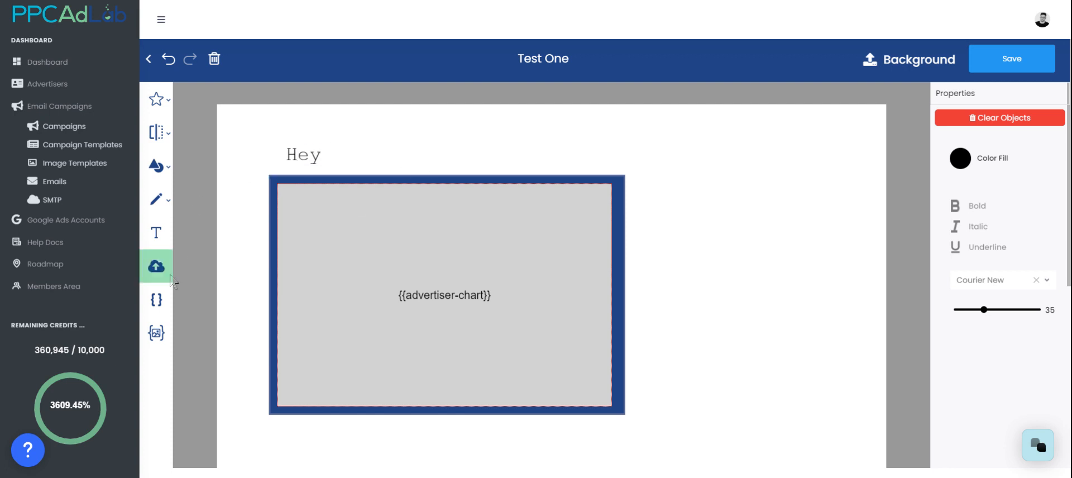
# Insert the name custom value and place it beside the Hey text above the chart frame.
pyautogui.click(156, 299)
pyautogui.click(537, 79)
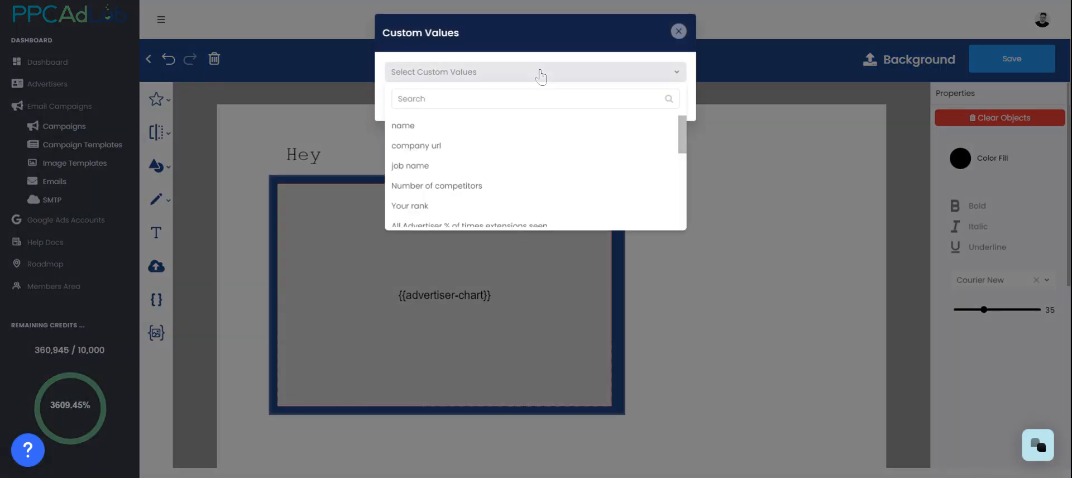
pyautogui.click(430, 128)
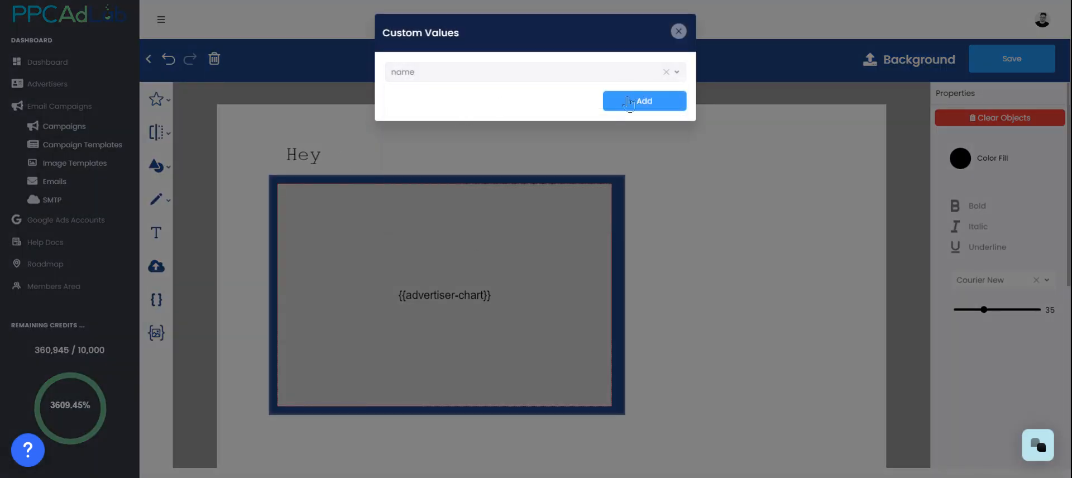
pyautogui.click(630, 104)
pyautogui.click(631, 104)
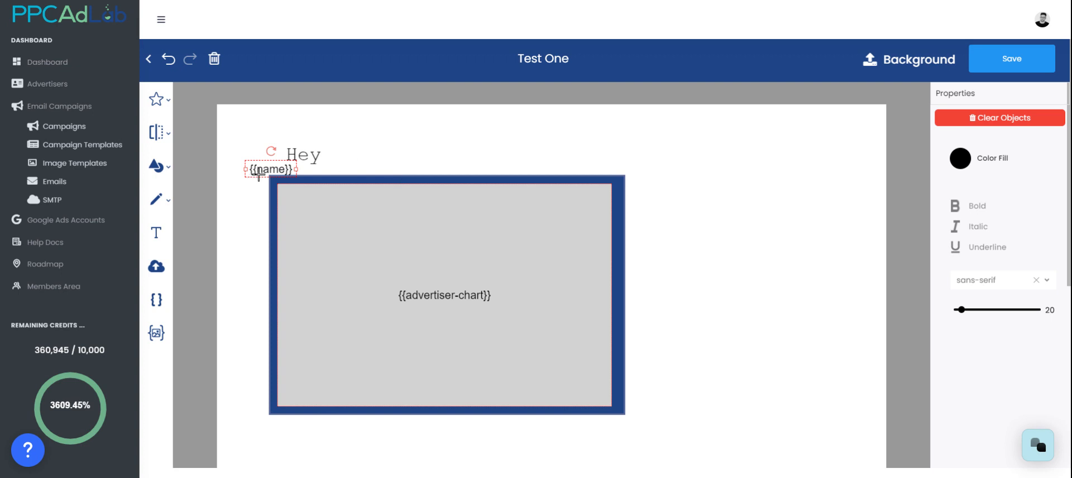
pyautogui.moveTo(258, 174); pyautogui.dragTo(345, 160)
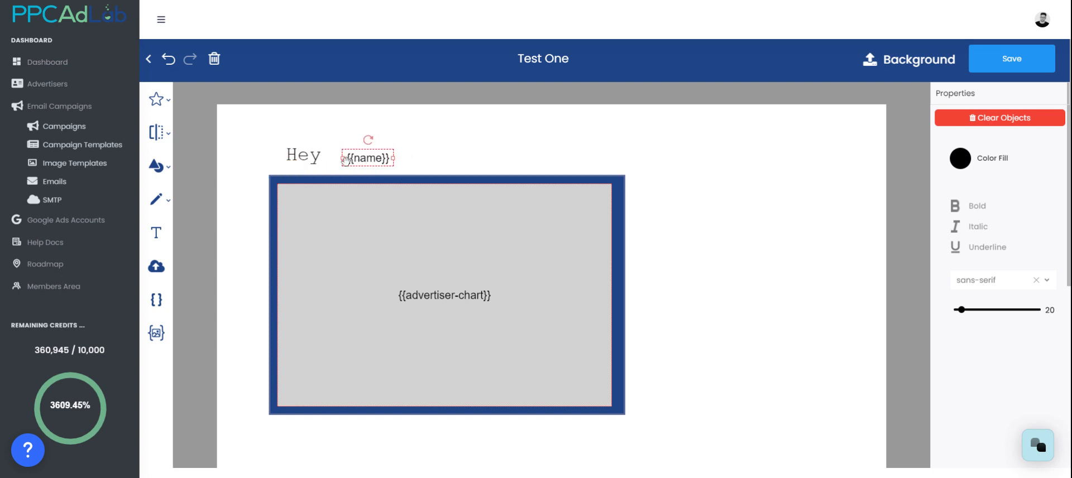
# Format the {{name}} placeholder in bold Courier New at size 30.
pyautogui.click(308, 158)
pyautogui.click(358, 156)
pyautogui.click(977, 279)
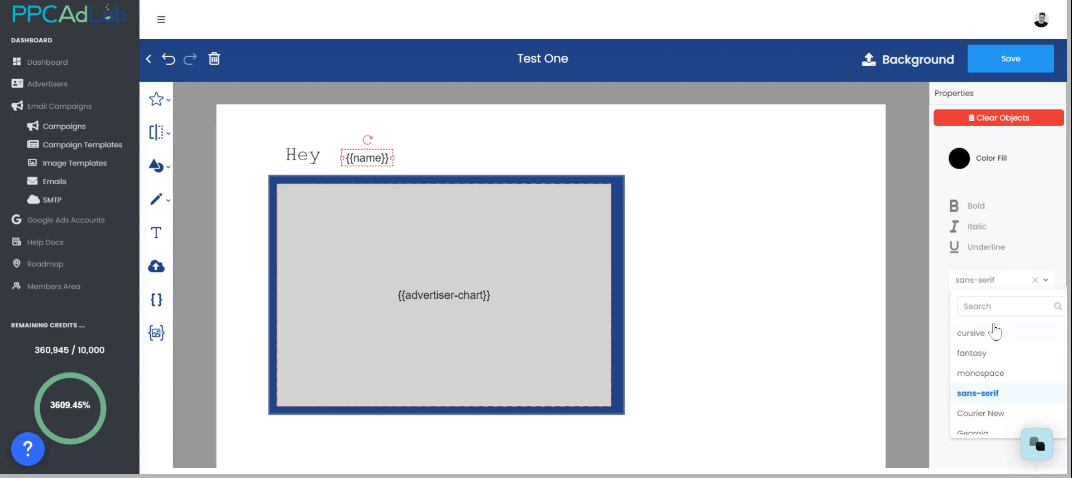
pyautogui.click(1000, 307)
pyautogui.write('cu')
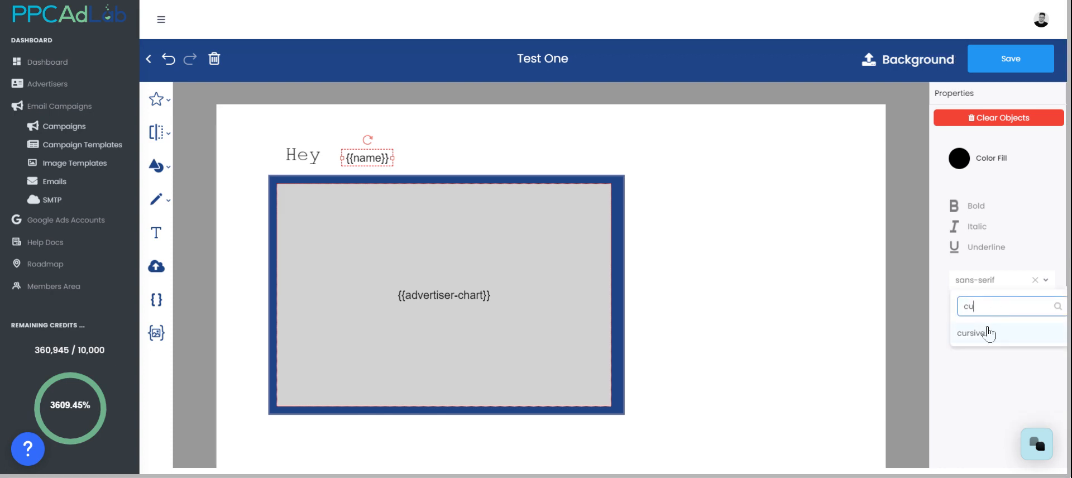
pyautogui.press('BackSpace')
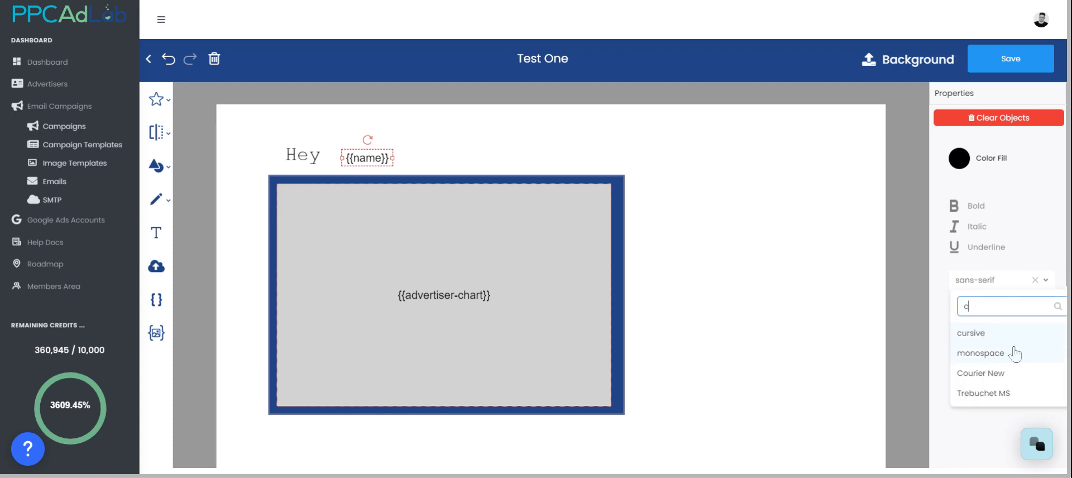
pyautogui.click(994, 374)
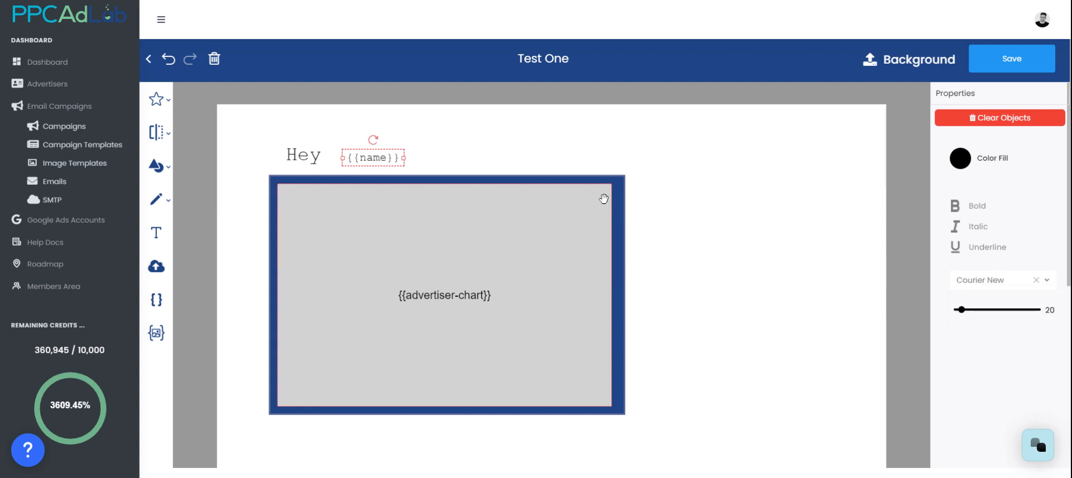
pyautogui.click(957, 212)
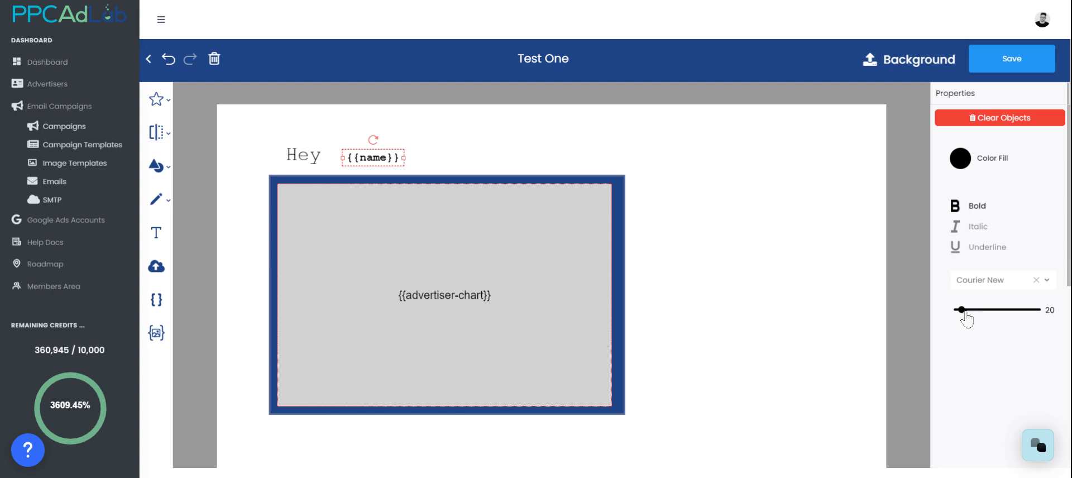
pyautogui.moveTo(962, 315); pyautogui.dragTo(973, 319)
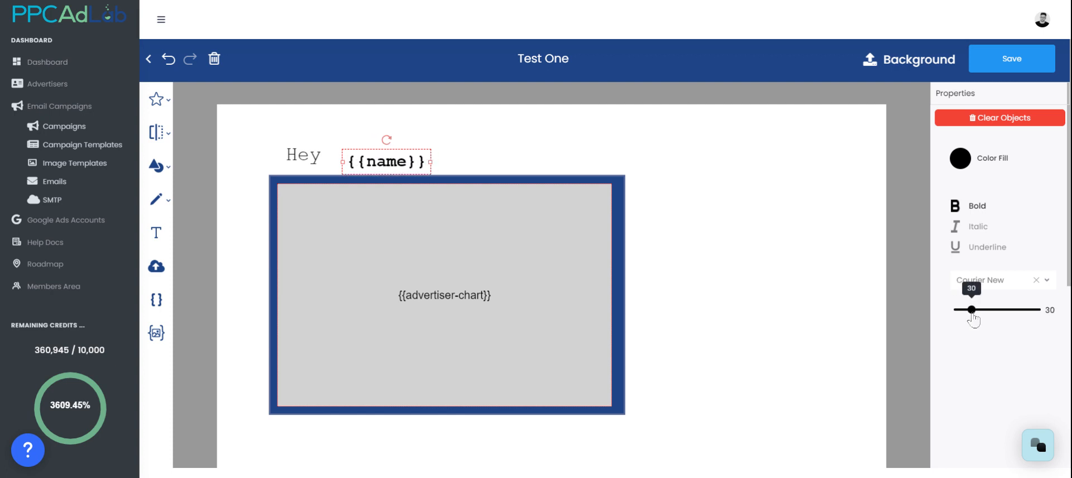
# Set the Hey text to size 30 and bold, and move the {{name}} placeholder directly next to it.
pyautogui.click(307, 156)
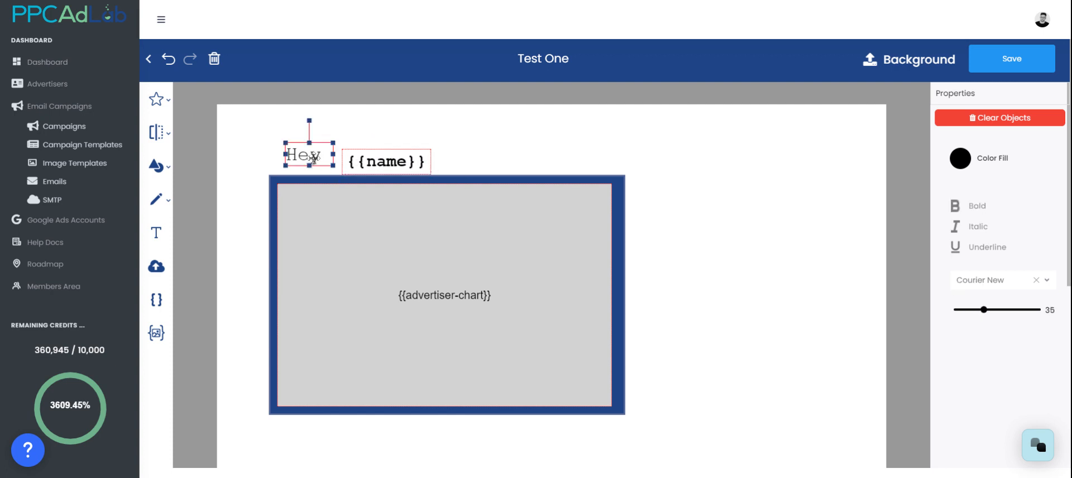
pyautogui.moveTo(984, 313); pyautogui.dragTo(981, 317)
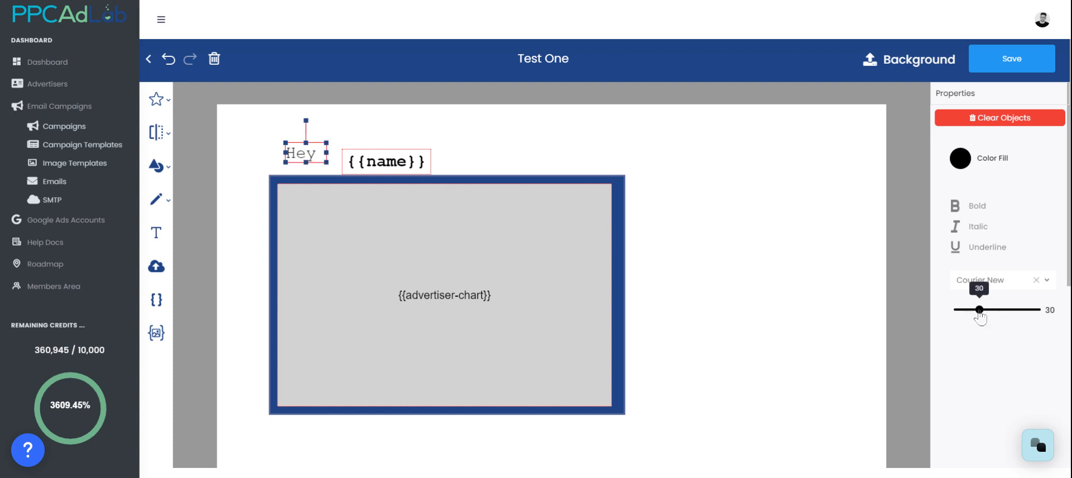
pyautogui.moveTo(370, 167); pyautogui.dragTo(365, 157)
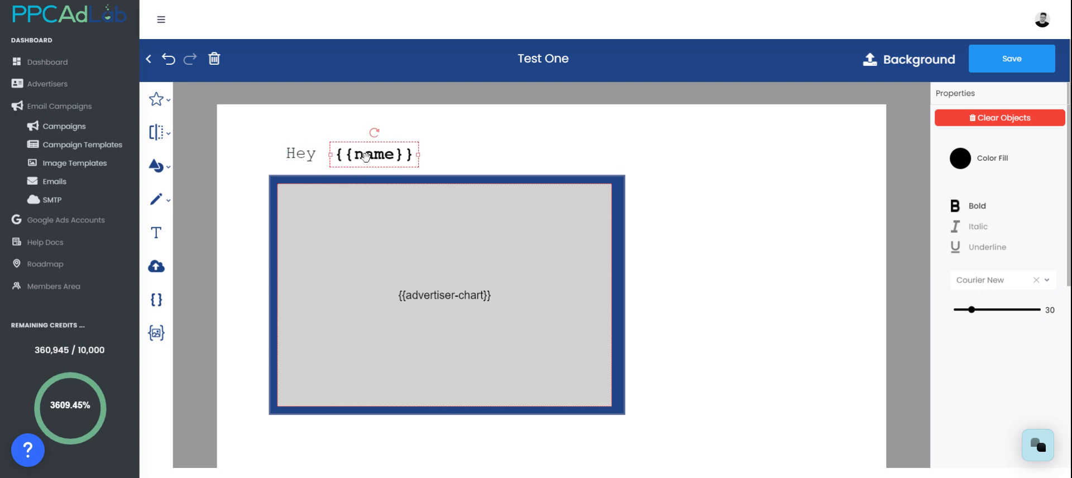
pyautogui.click(314, 155)
pyautogui.click(962, 210)
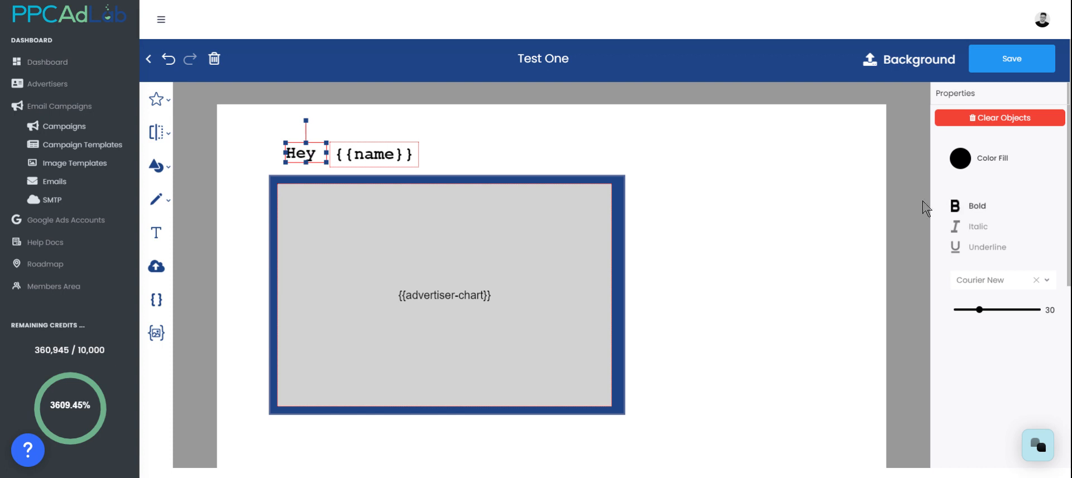
pyautogui.moveTo(373, 158); pyautogui.dragTo(358, 156)
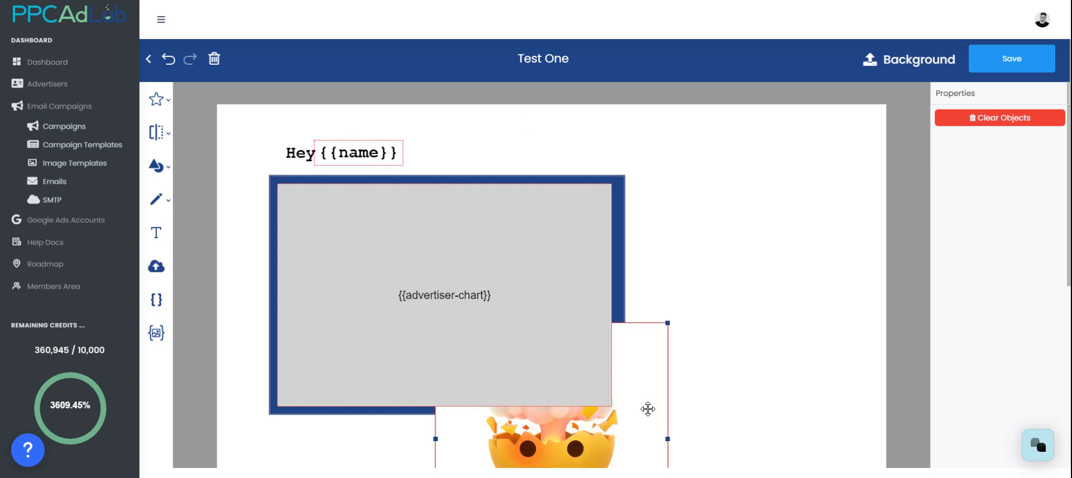
# Move the exploding-head emoji image to the right of the chart frame and save the image template.
pyautogui.moveTo(653, 411); pyautogui.dragTo(855, 274)
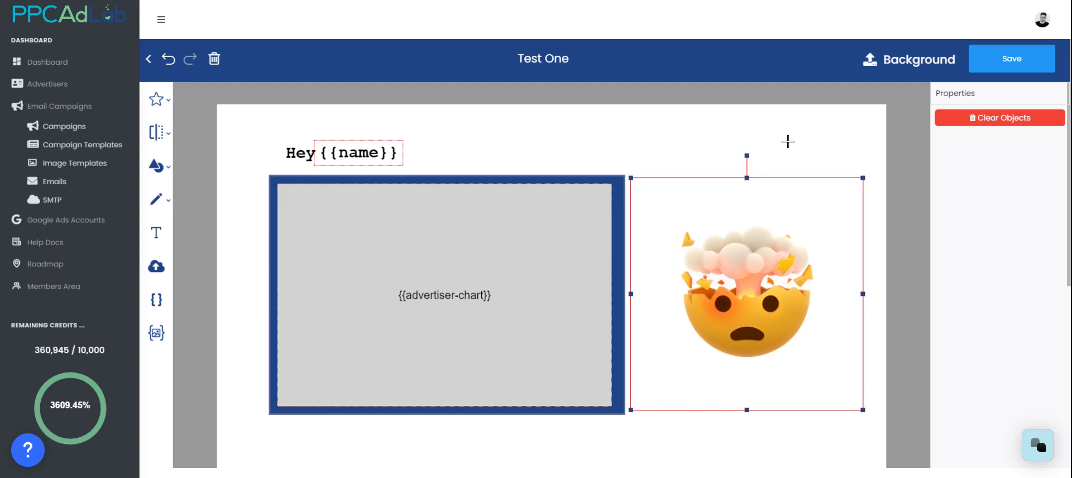
pyautogui.click(788, 142)
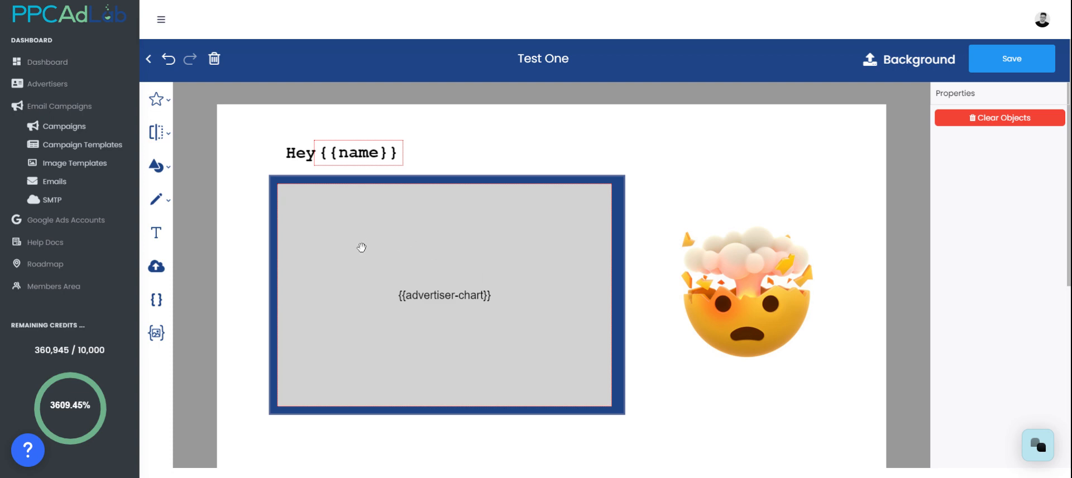
pyautogui.click(1020, 68)
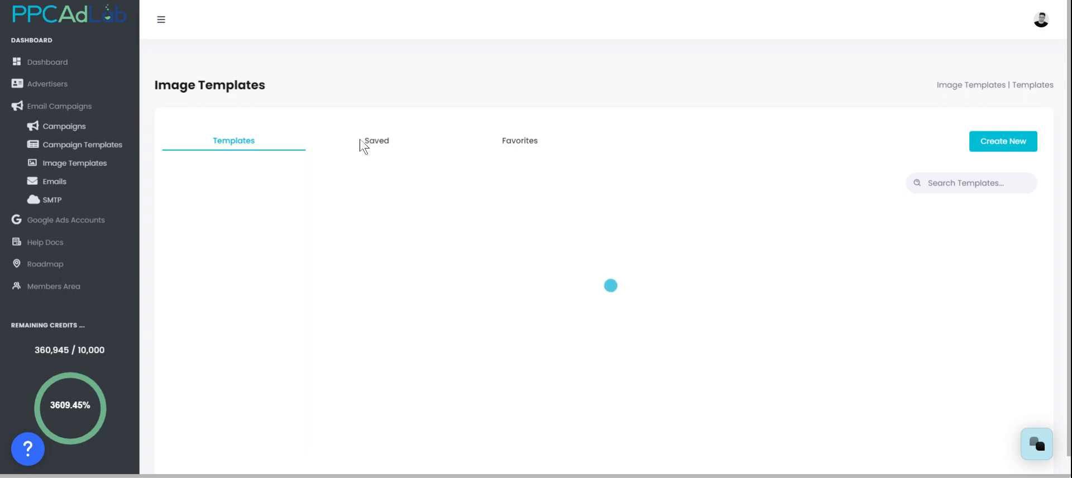
# Look through the saved image templates.
pyautogui.click(360, 142)
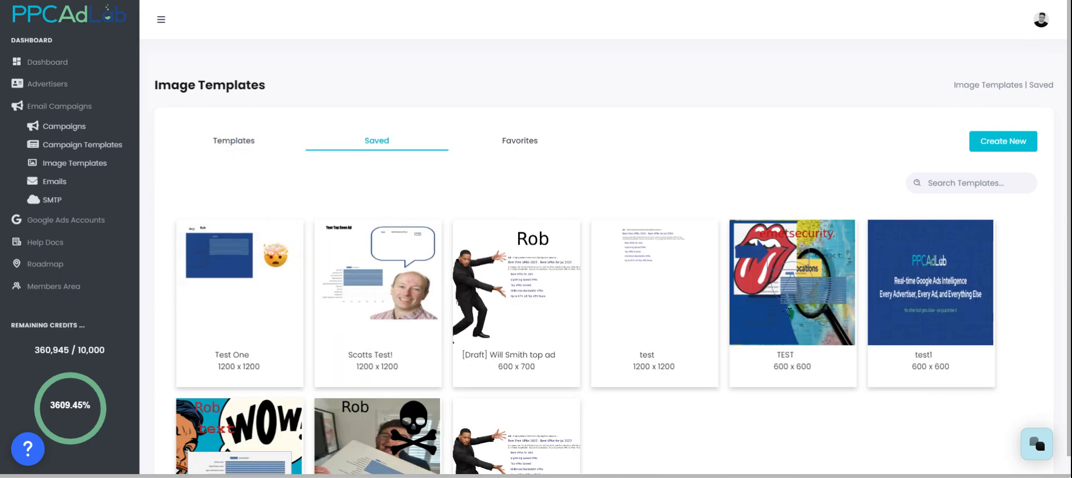
pyautogui.scroll(-2, 508, 379)
pyautogui.scroll(-1, 508, 379)
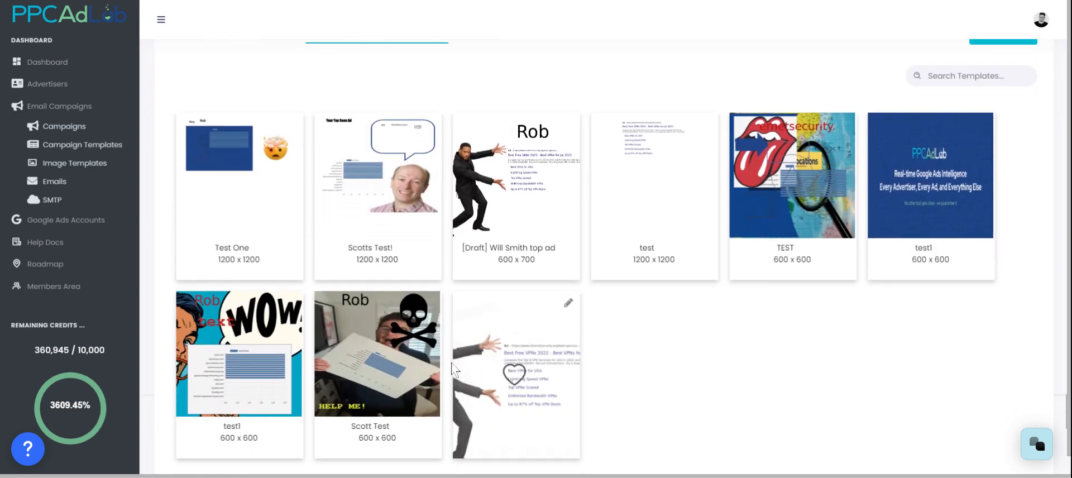
pyautogui.scroll(3, 551, 354)
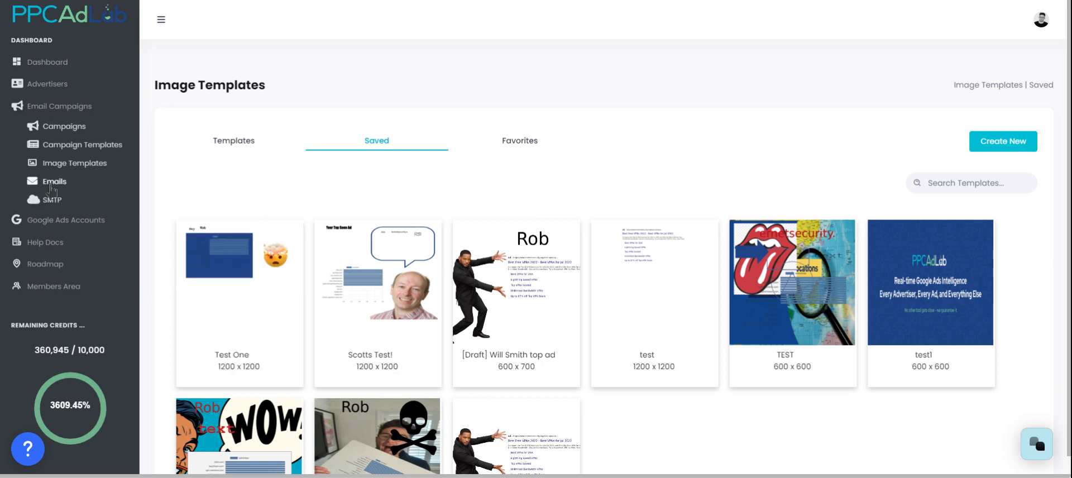
# Start a new email template and insert the saved Test One image template into its body.
pyautogui.click(52, 187)
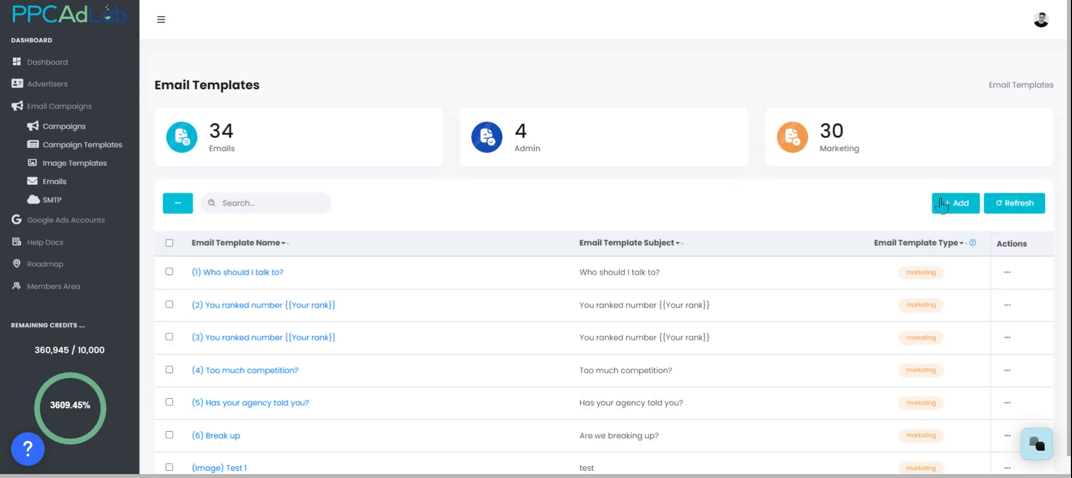
pyautogui.click(942, 205)
pyautogui.scroll(-2, 491, 341)
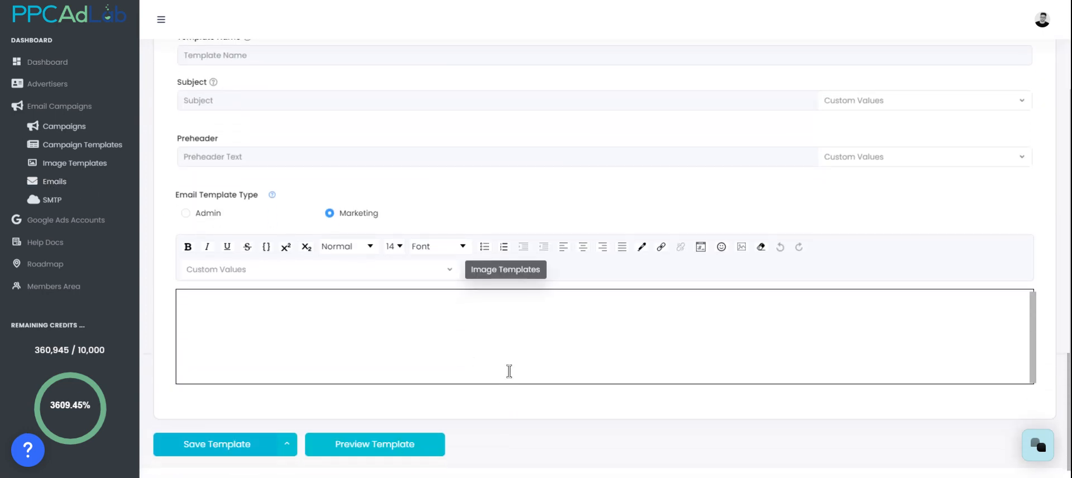
pyautogui.click(528, 278)
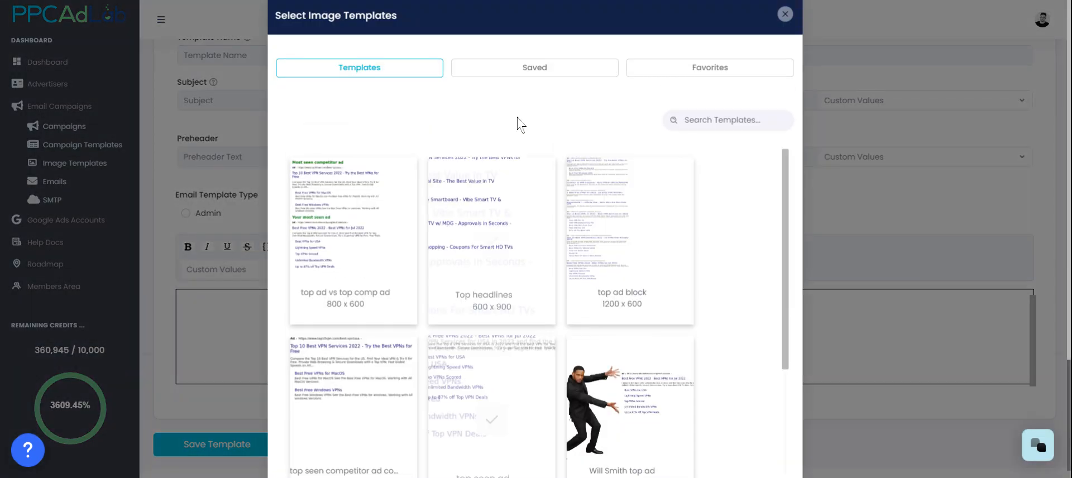
pyautogui.click(524, 91)
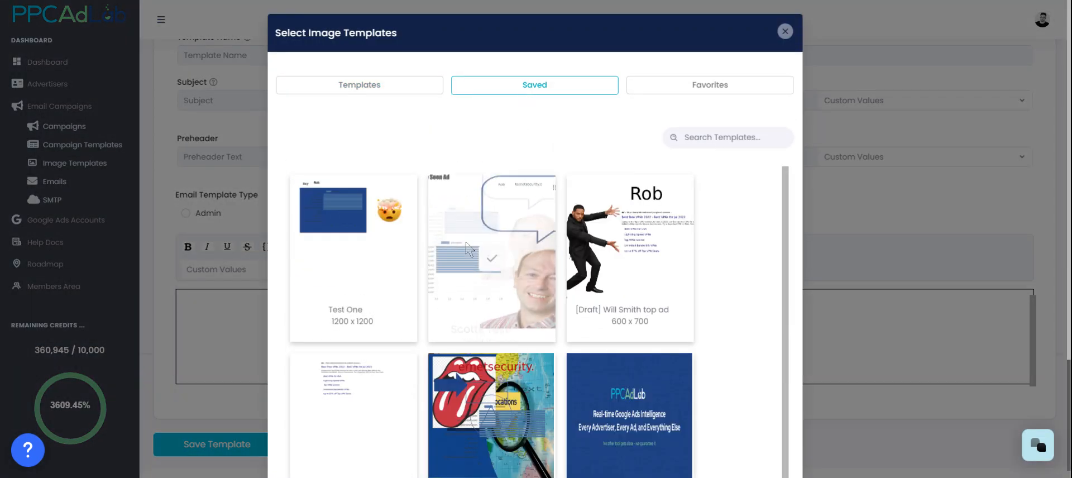
pyautogui.click(354, 276)
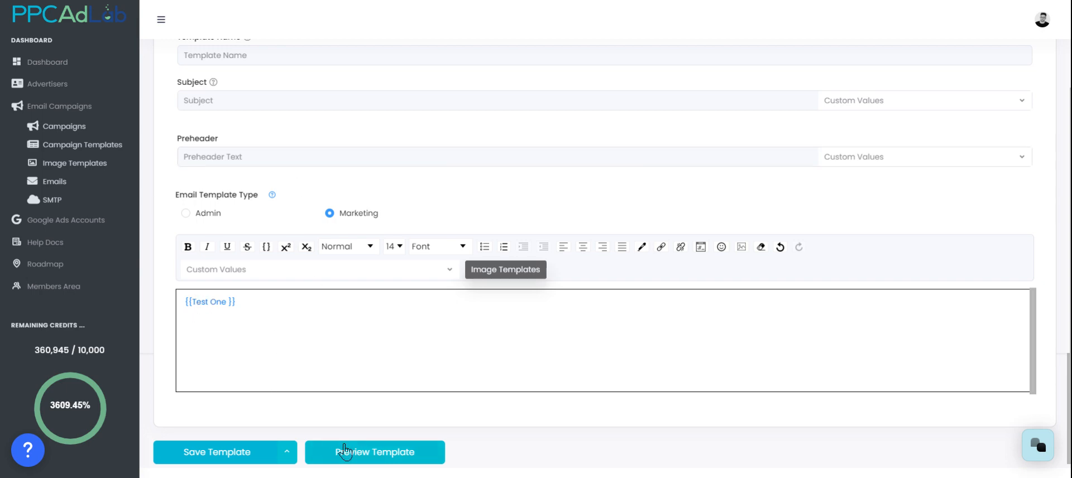
# Preview the email template, close the preview and check the additional save option for testing the template.
pyautogui.click(375, 453)
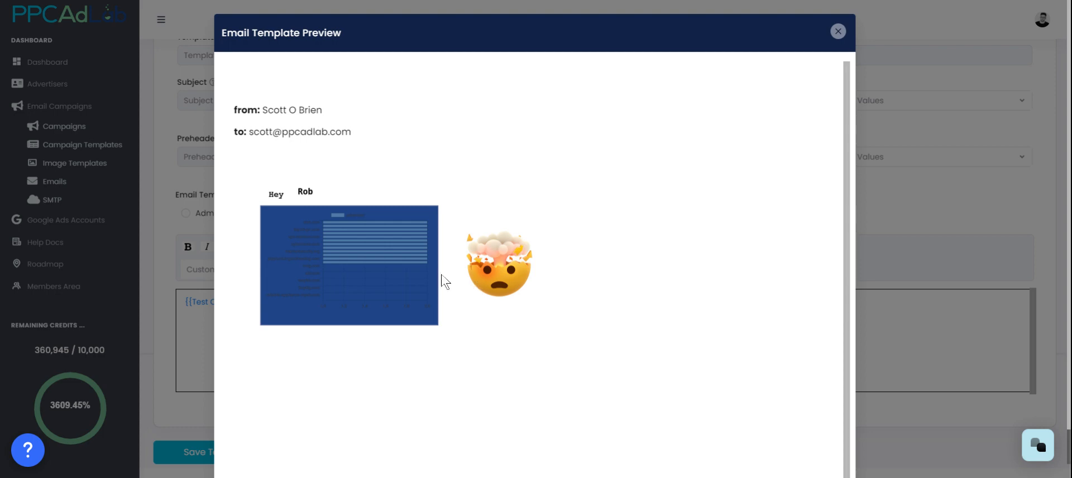
pyautogui.click(838, 32)
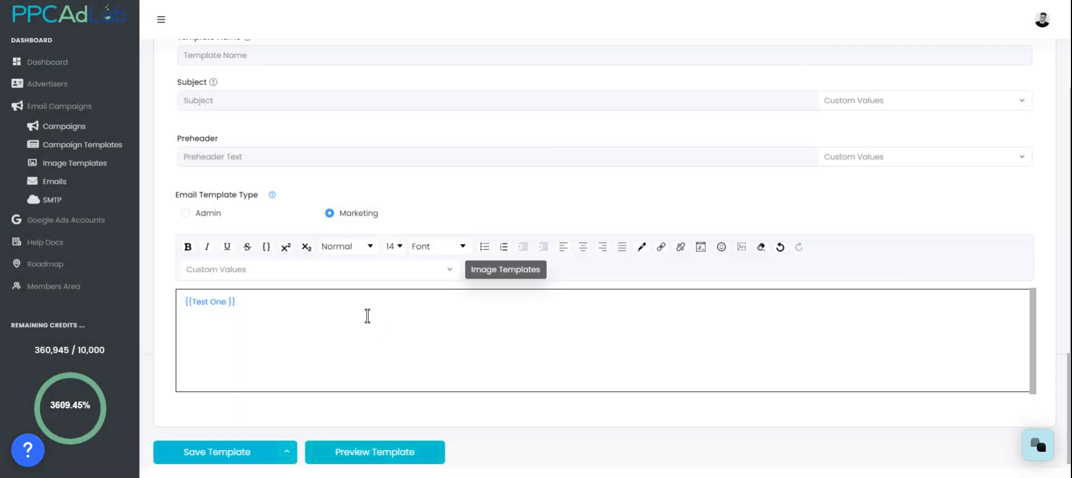
pyautogui.click(287, 453)
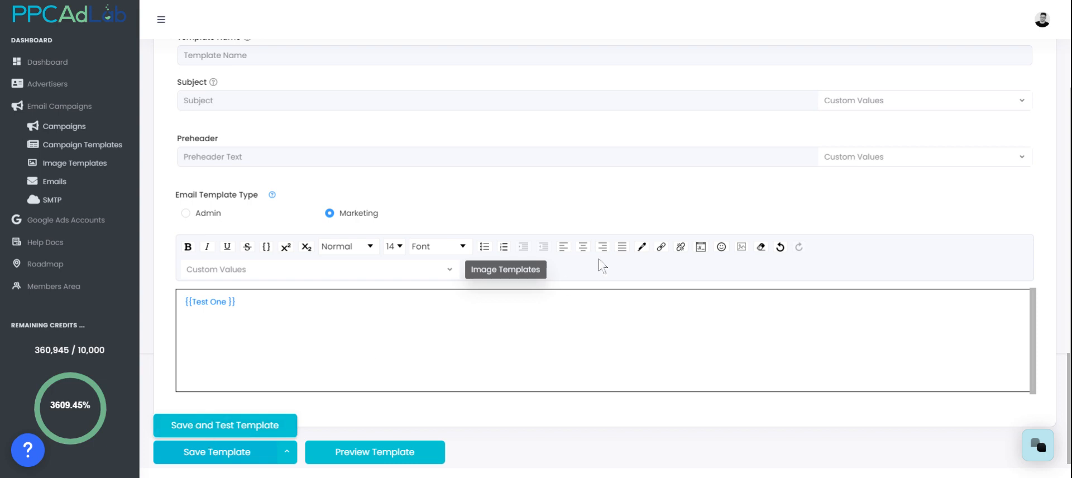
pyautogui.click(657, 185)
pyautogui.scroll(3, 563, 241)
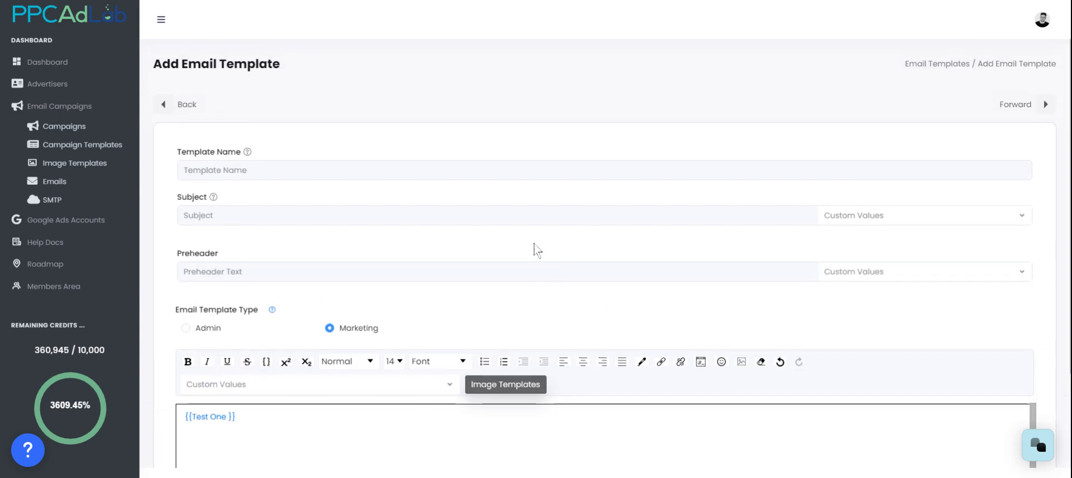
pyautogui.click(545, 266)
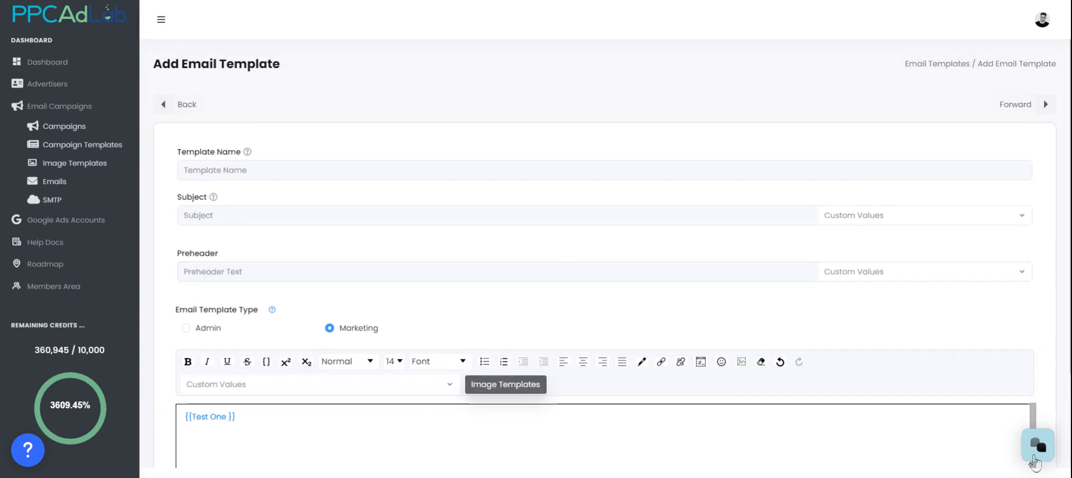